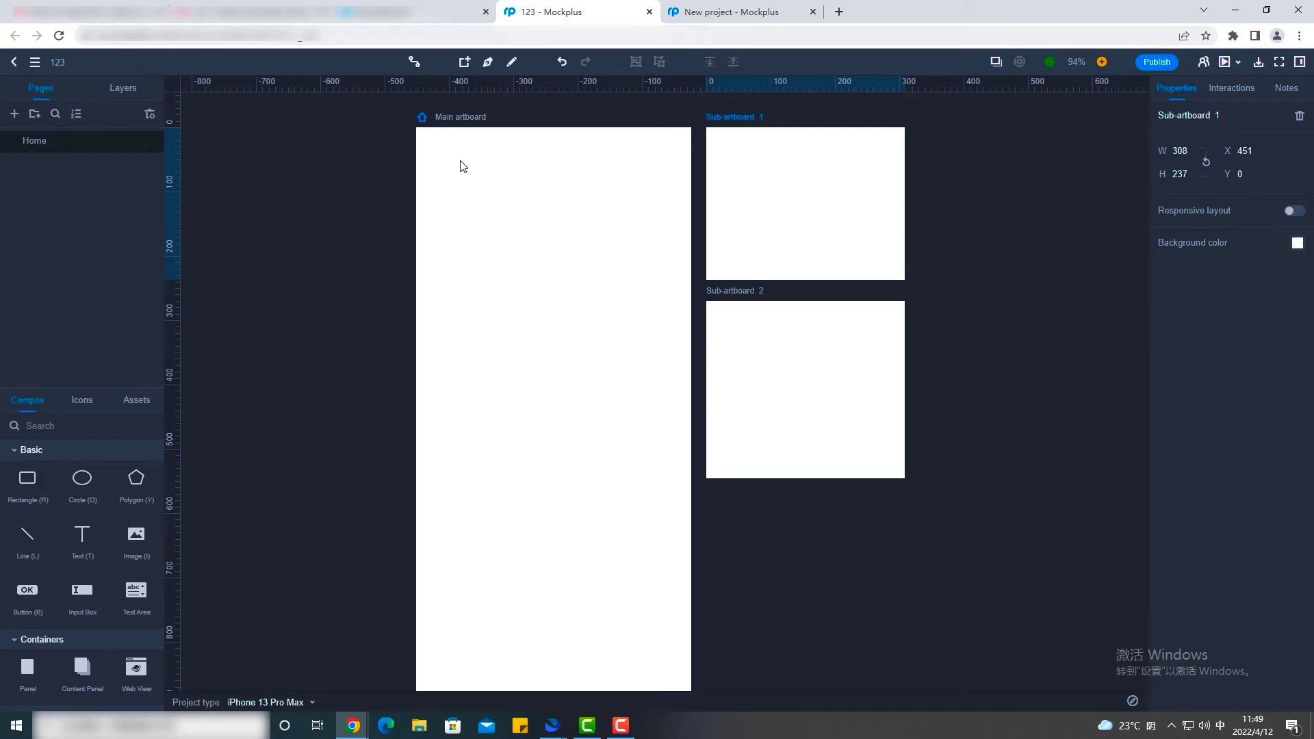
Select the main artboard, Sub-artboard 1 and Sub-artboard 2 in turn to inspect them.
left_click(463, 166)
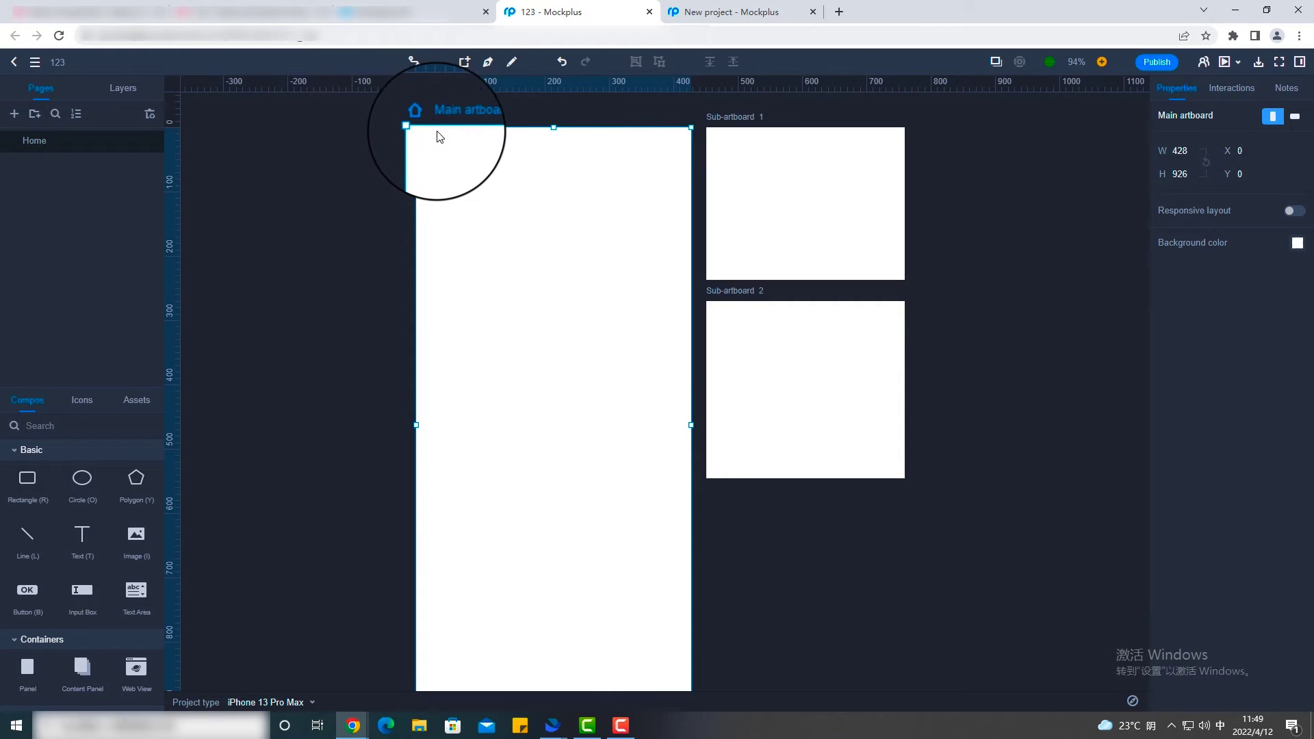
left_click(782, 167)
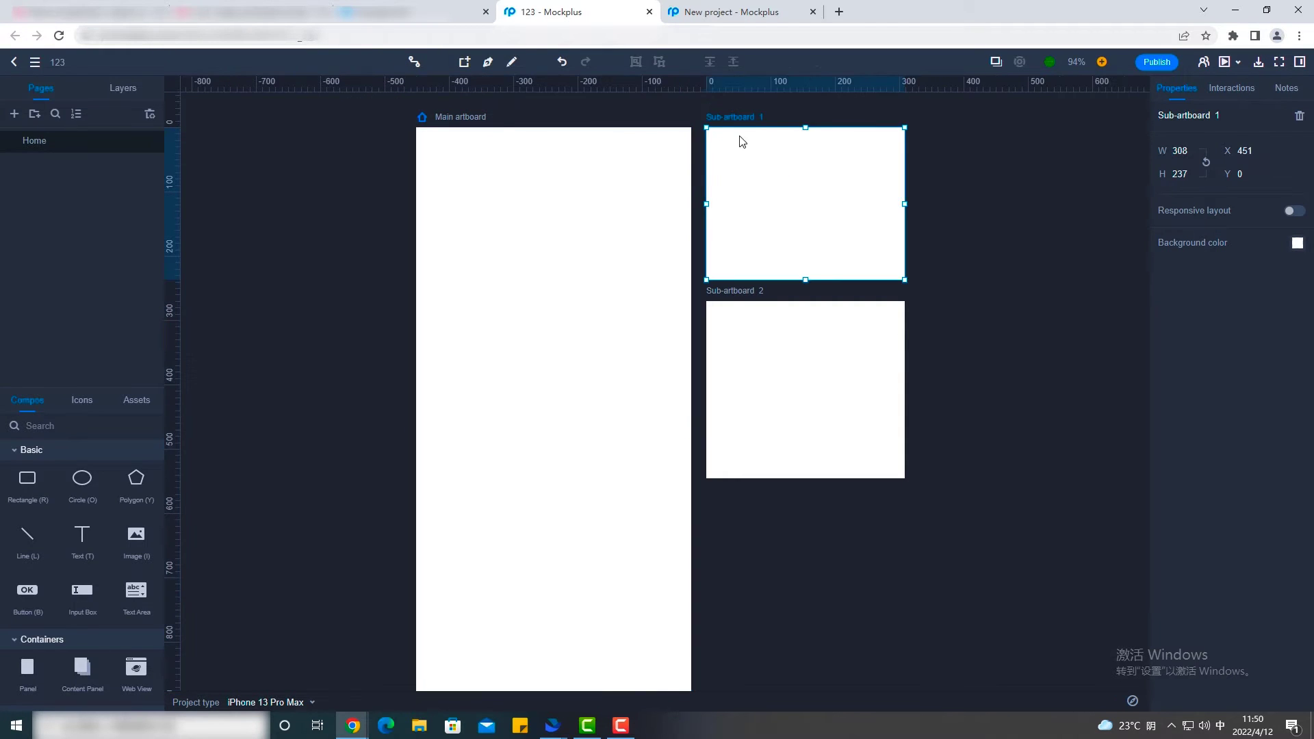
left_click(771, 324)
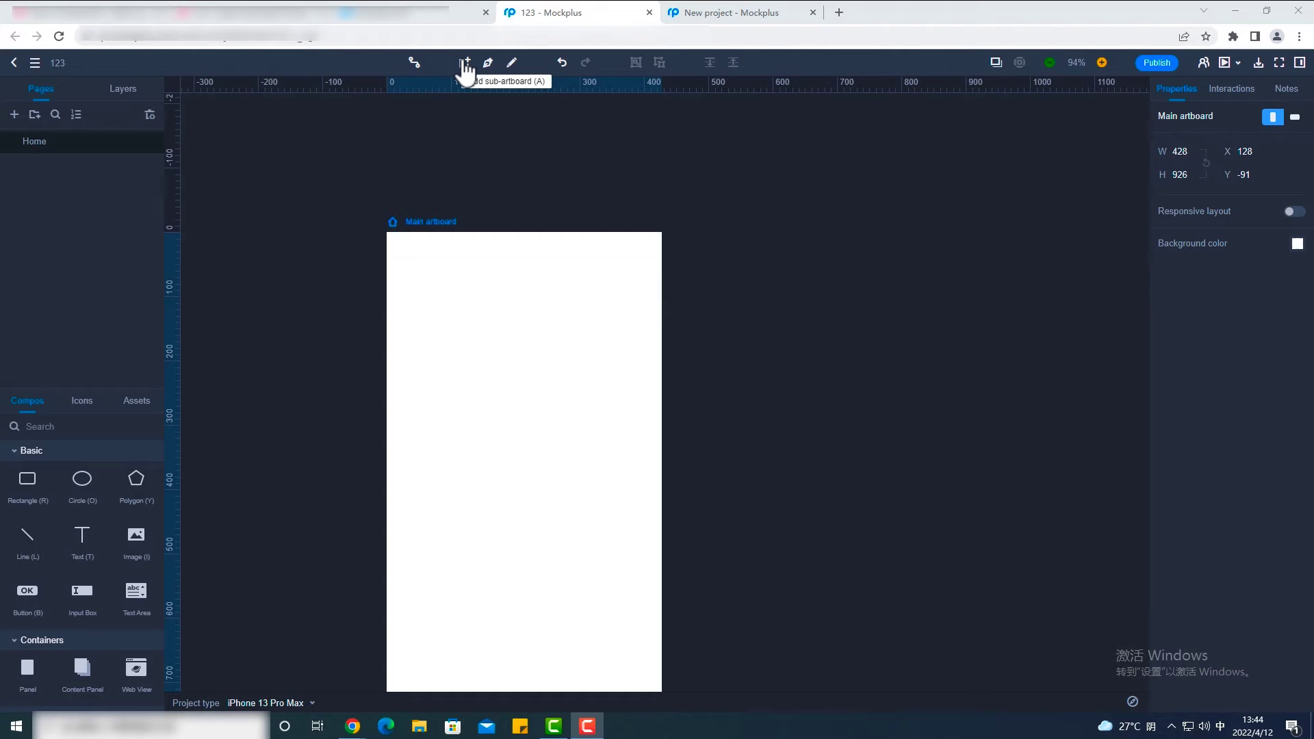
Draw a sub-artboard of about 383 × 356 beside the main artboard and a second one of similar width below it.
left_click(466, 63)
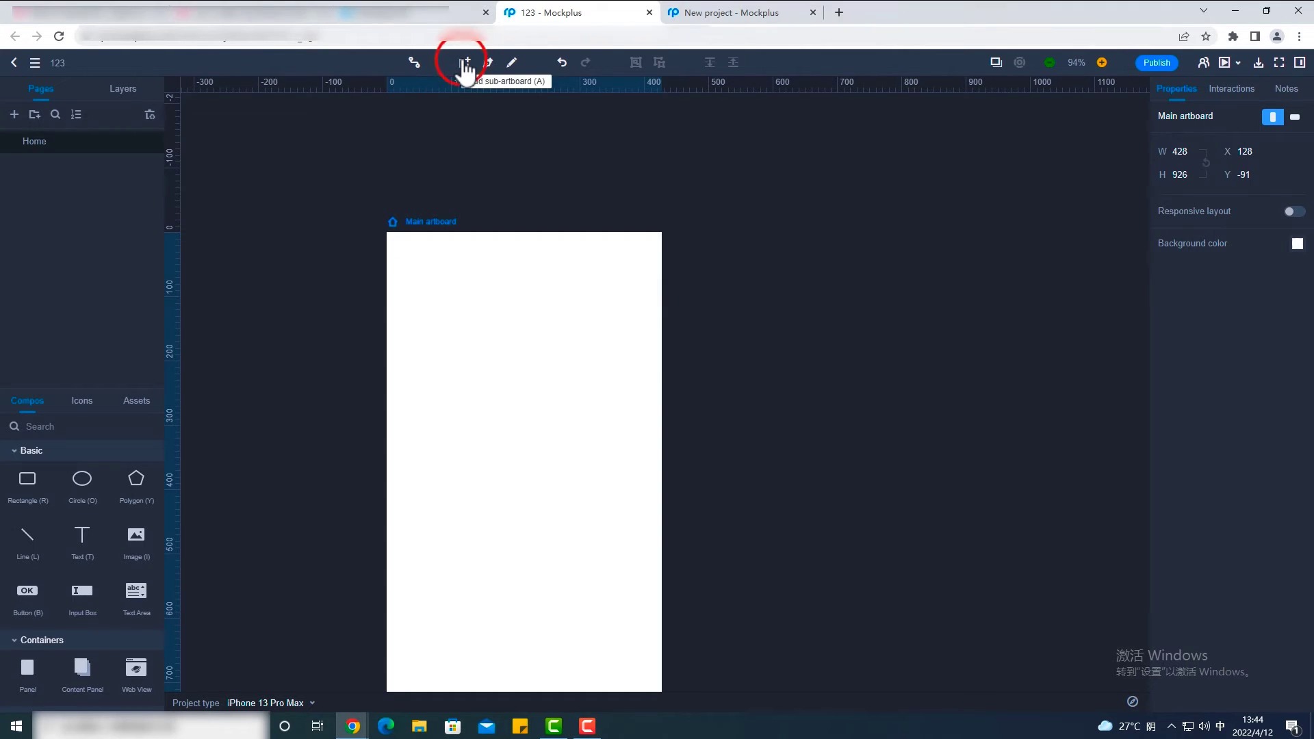
left_click_drag(701, 233, 949, 464)
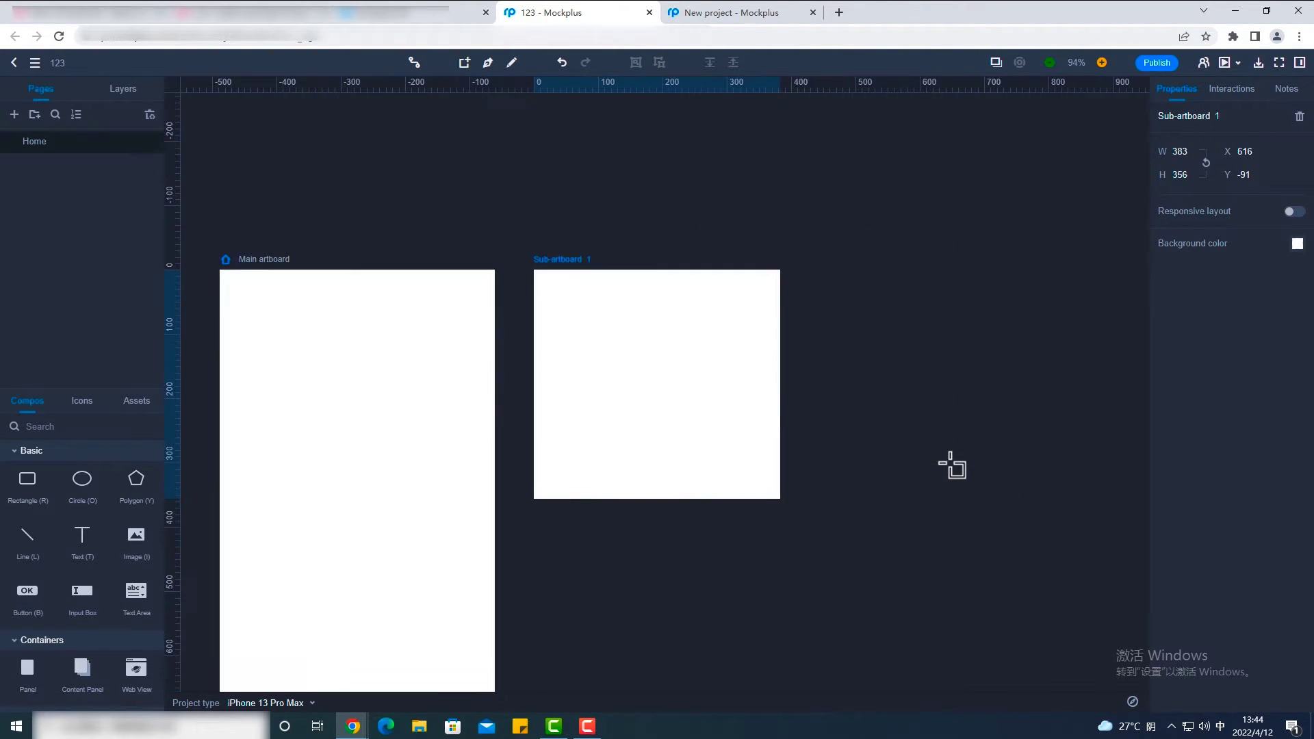
key("a")
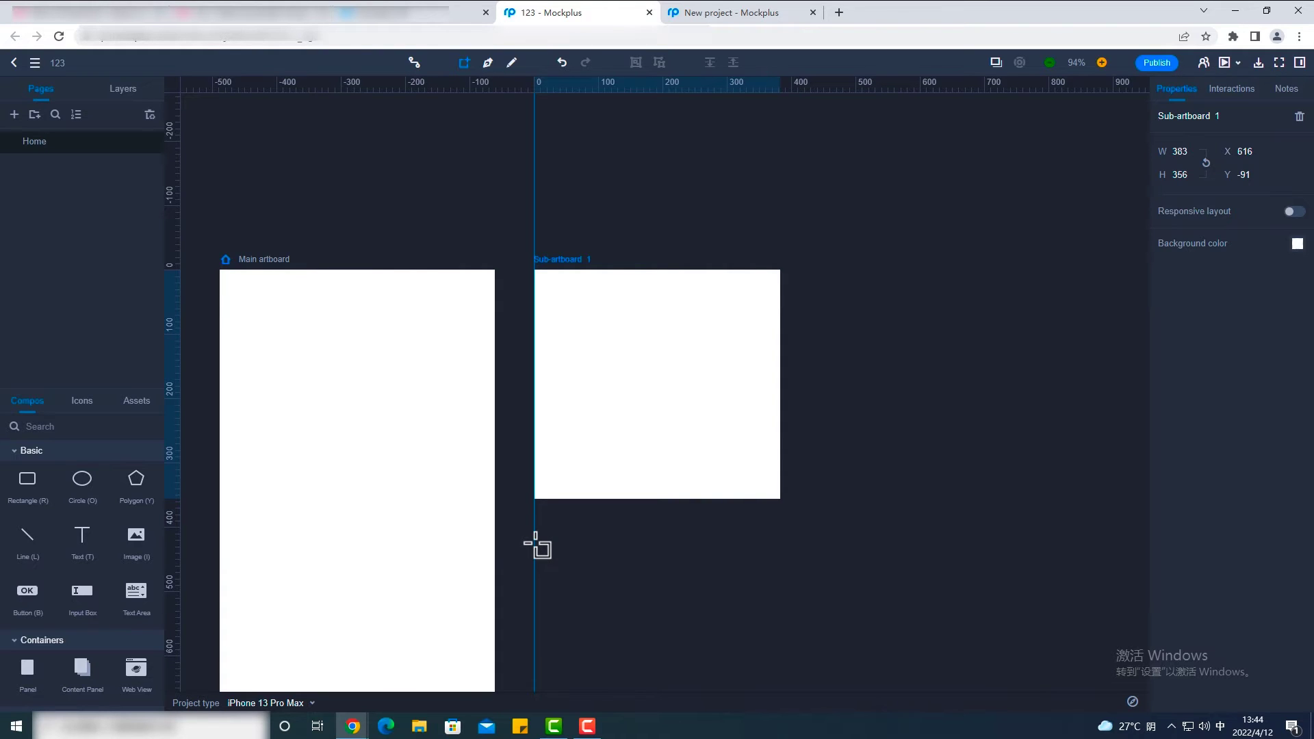
left_click_drag(535, 540, 783, 657)
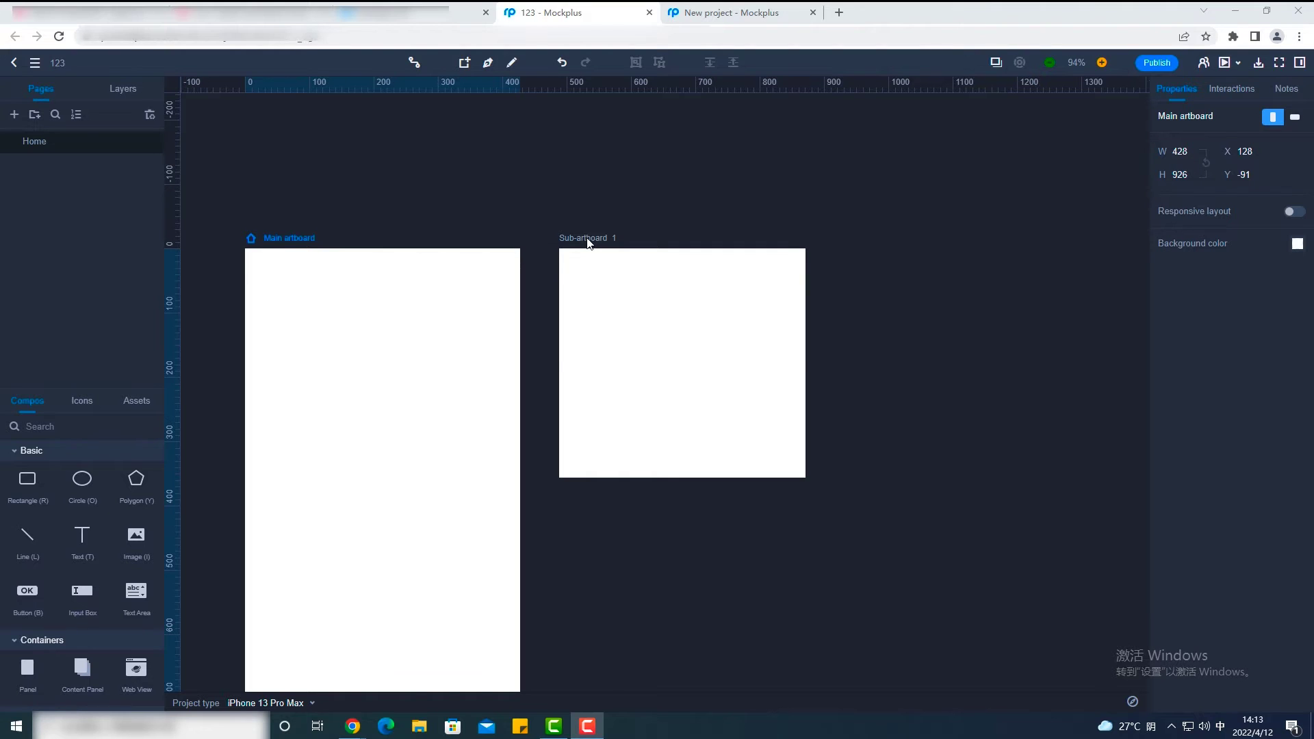
Open the name of Sub-artboard 1 for editing on the canvas and clear it.
double_click(587, 238)
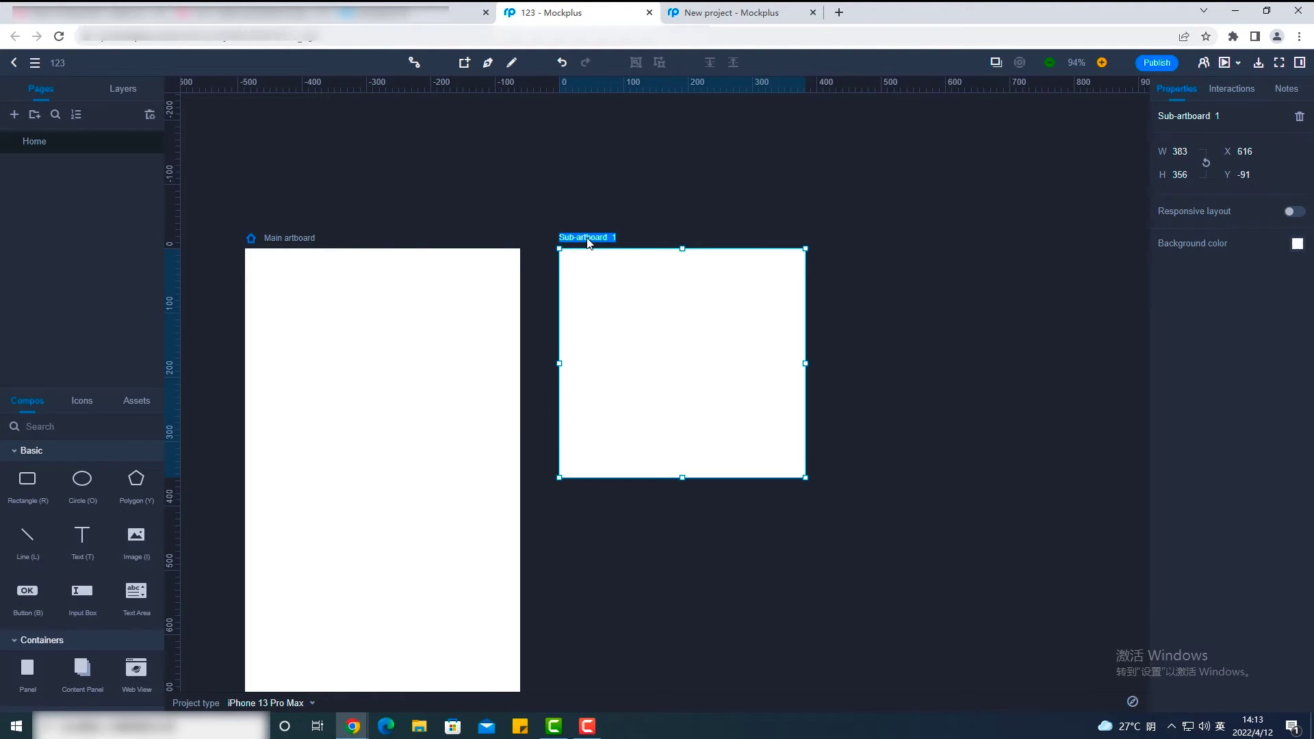
key("BackSpace")
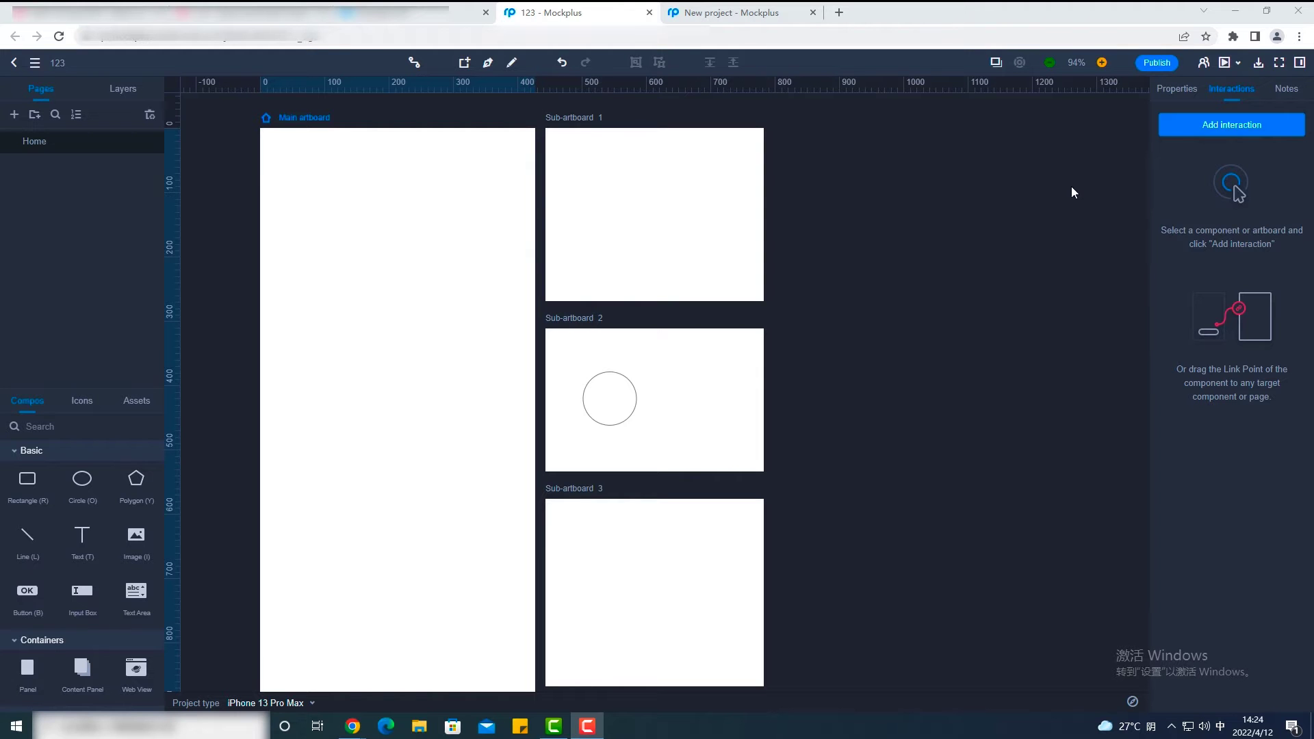
Open the artboard list and select Sub-artboard 1, 2 and 3 from it in turn.
left_click(995, 62)
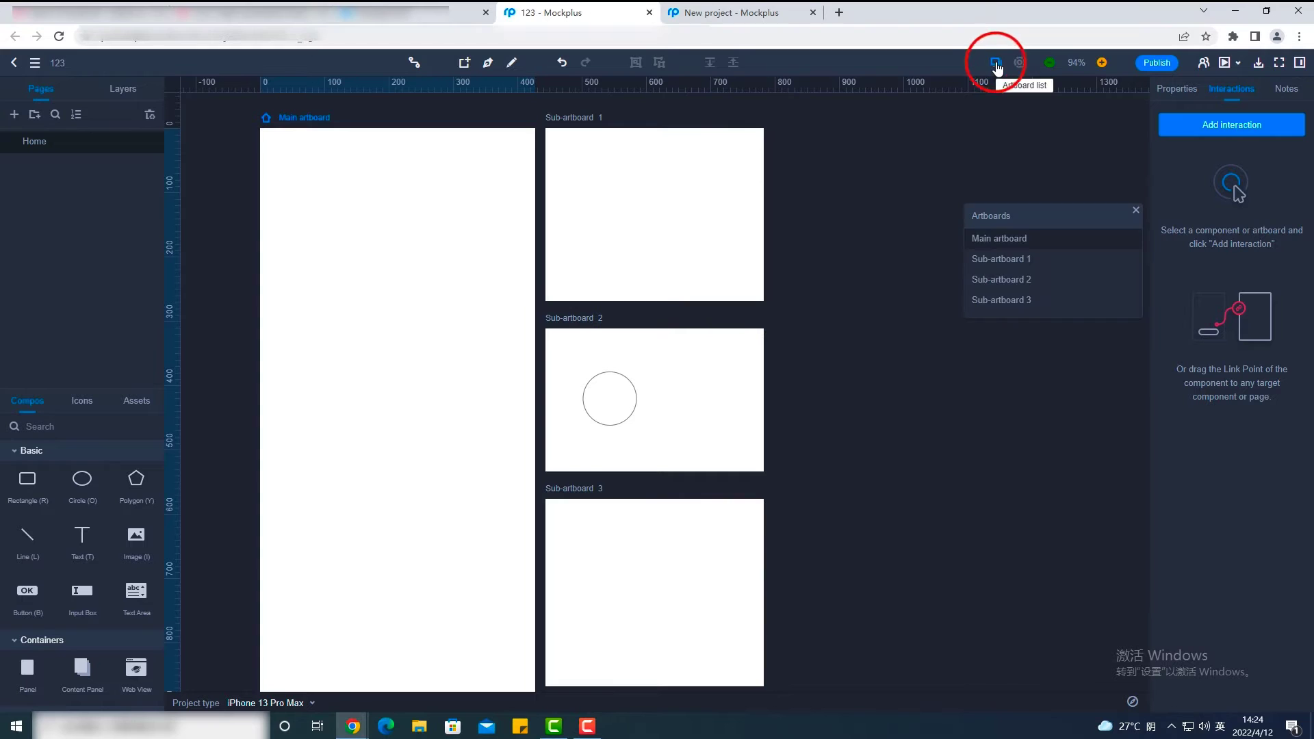
left_click(1023, 258)
left_click(1017, 280)
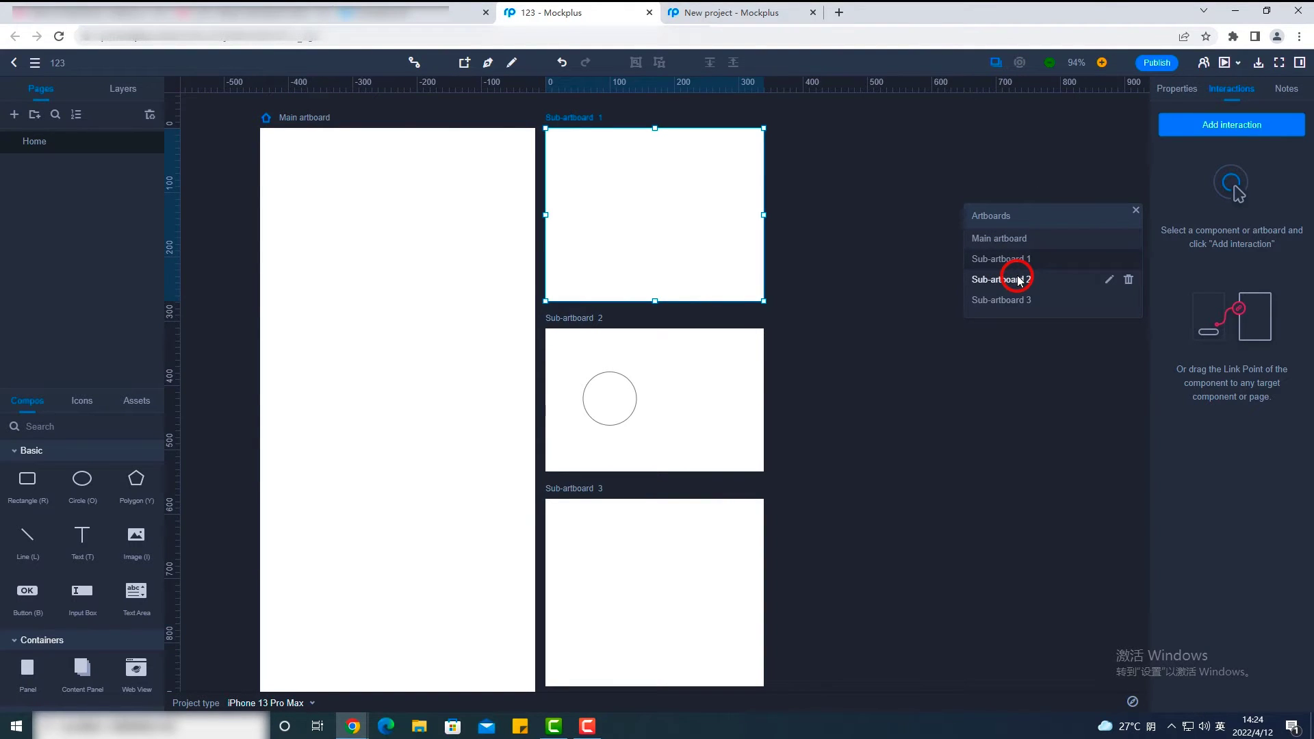
left_click(1019, 296)
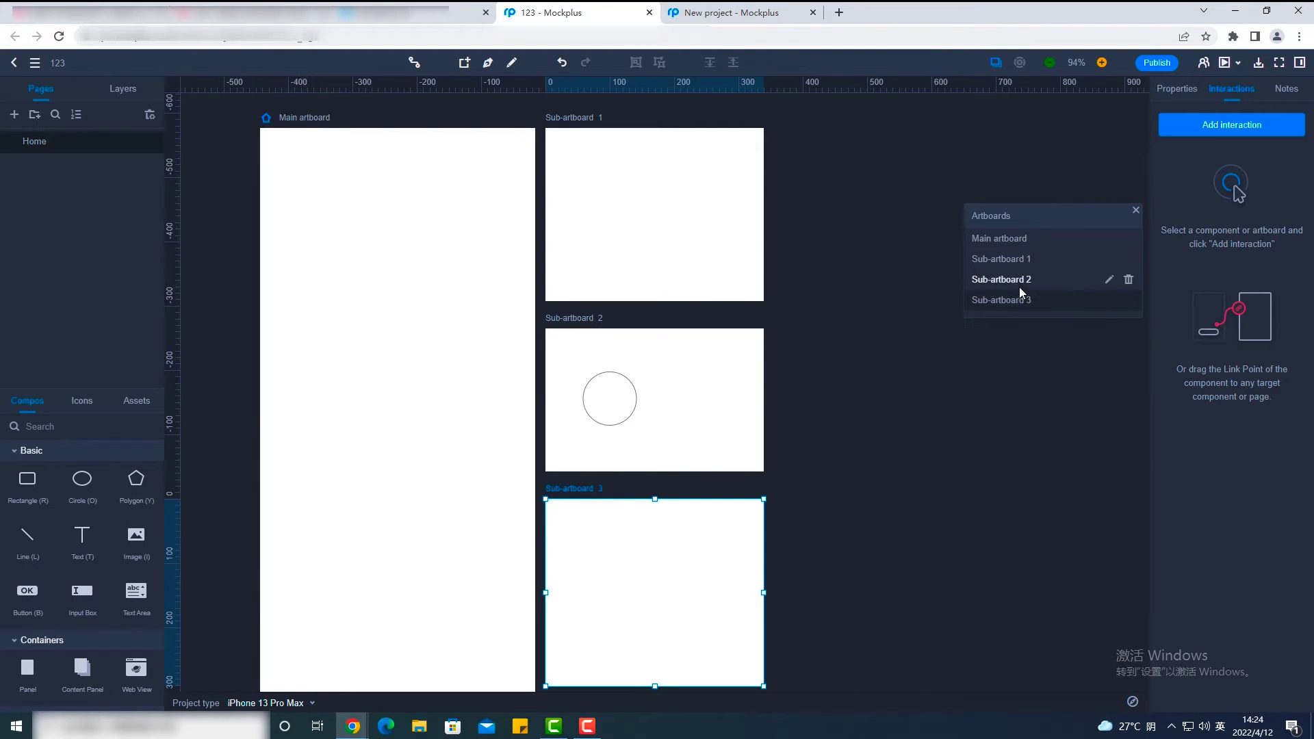
In the artboard list, rename Sub-artboard 1 as 123 and delete Sub-artboard 3.
left_click(1067, 258)
left_click(1108, 259)
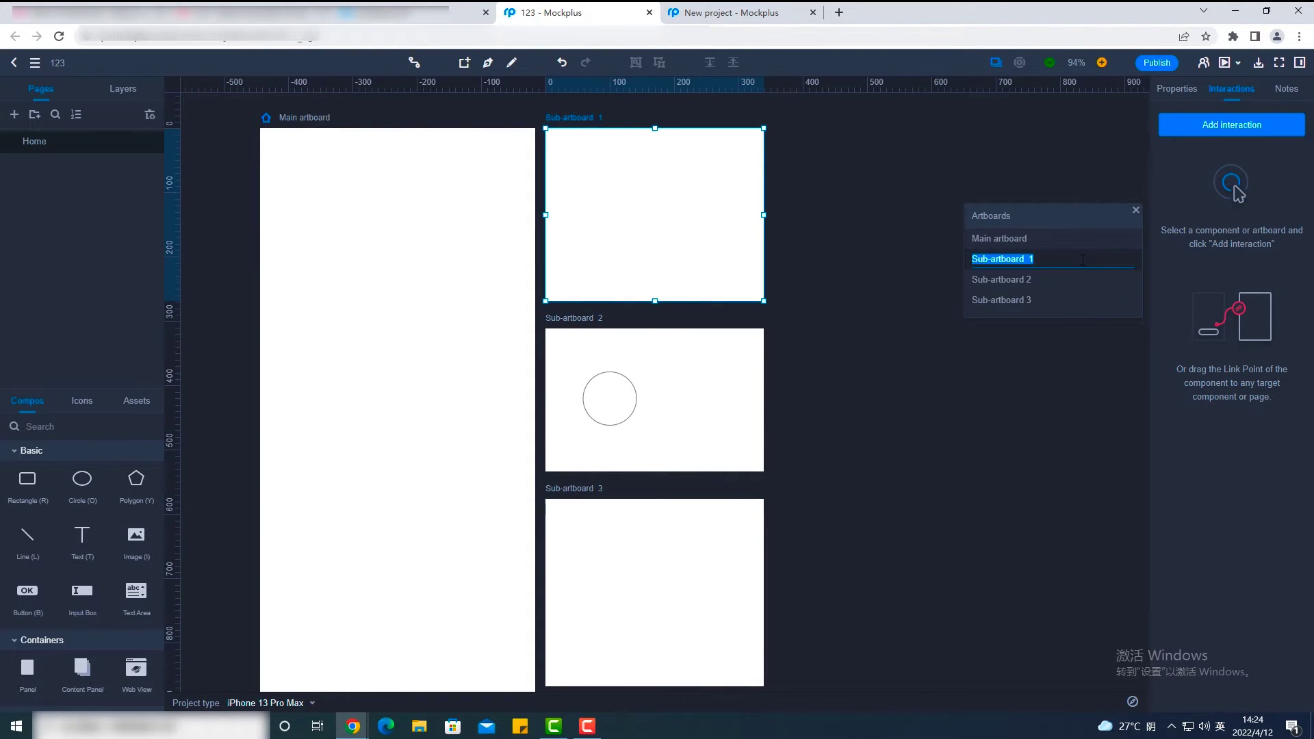
key("BackSpace")
type("123")
key("Return")
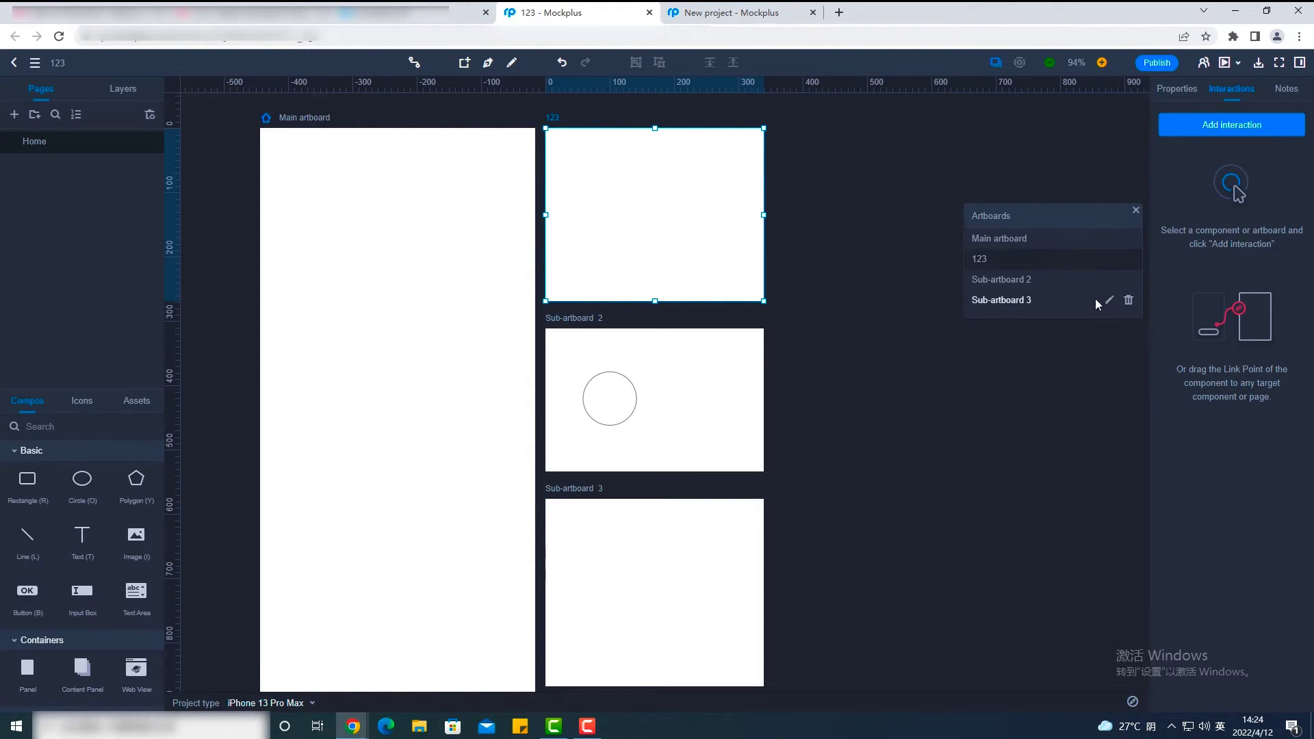
left_click(1128, 299)
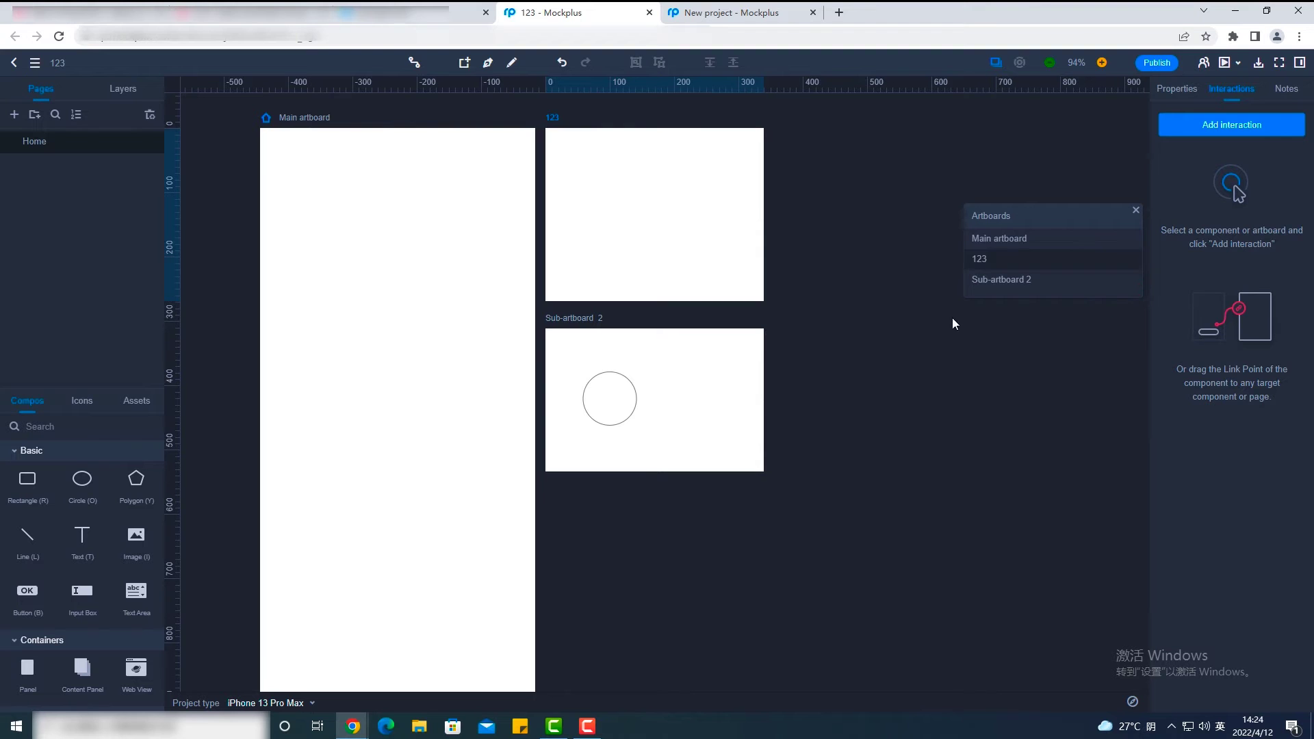
Link the circle in Sub-artboard 2 to the artboard 123 through its entry in the artboard list.
left_click(609, 401)
left_click_drag(636, 358, 973, 260)
left_click(709, 552)
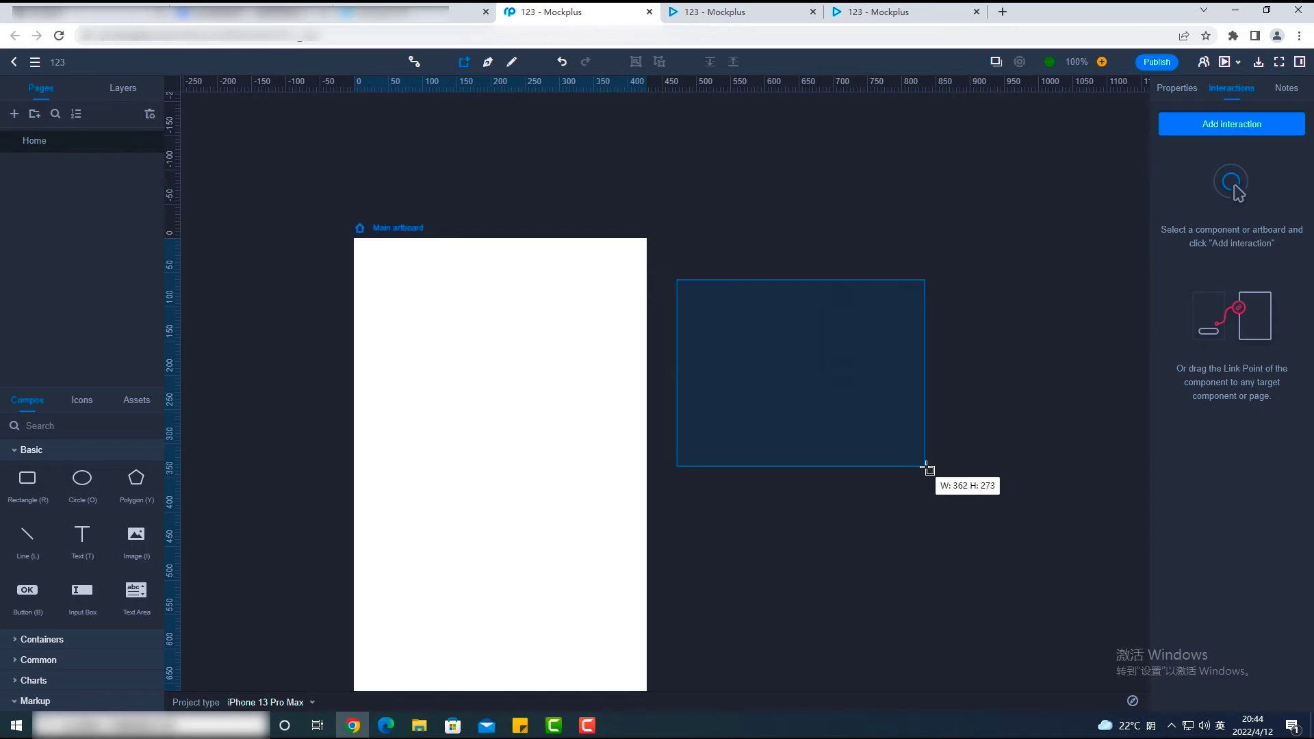
Draw a sub-artboard of about 362 × 273 beside the main artboard and cover it completely with a rectangle.
left_click_drag(927, 470, 925, 468)
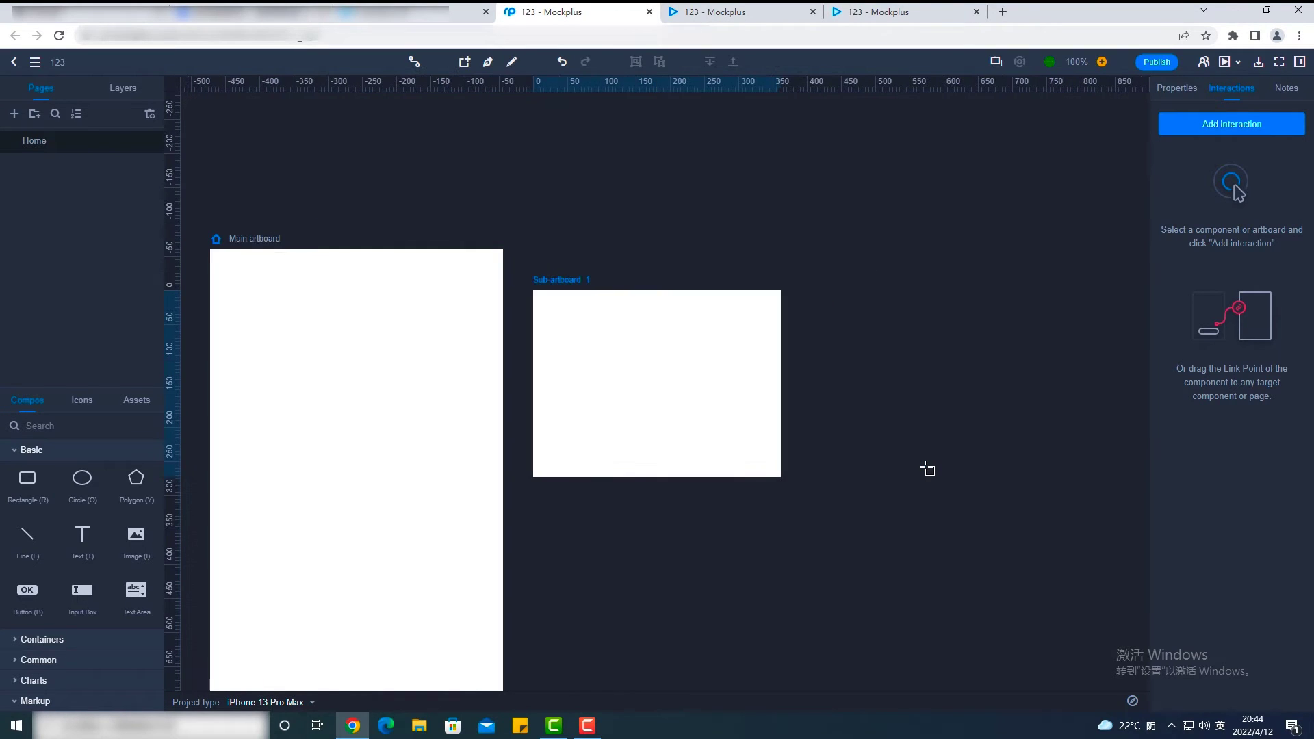
left_click_drag(39, 482, 560, 314)
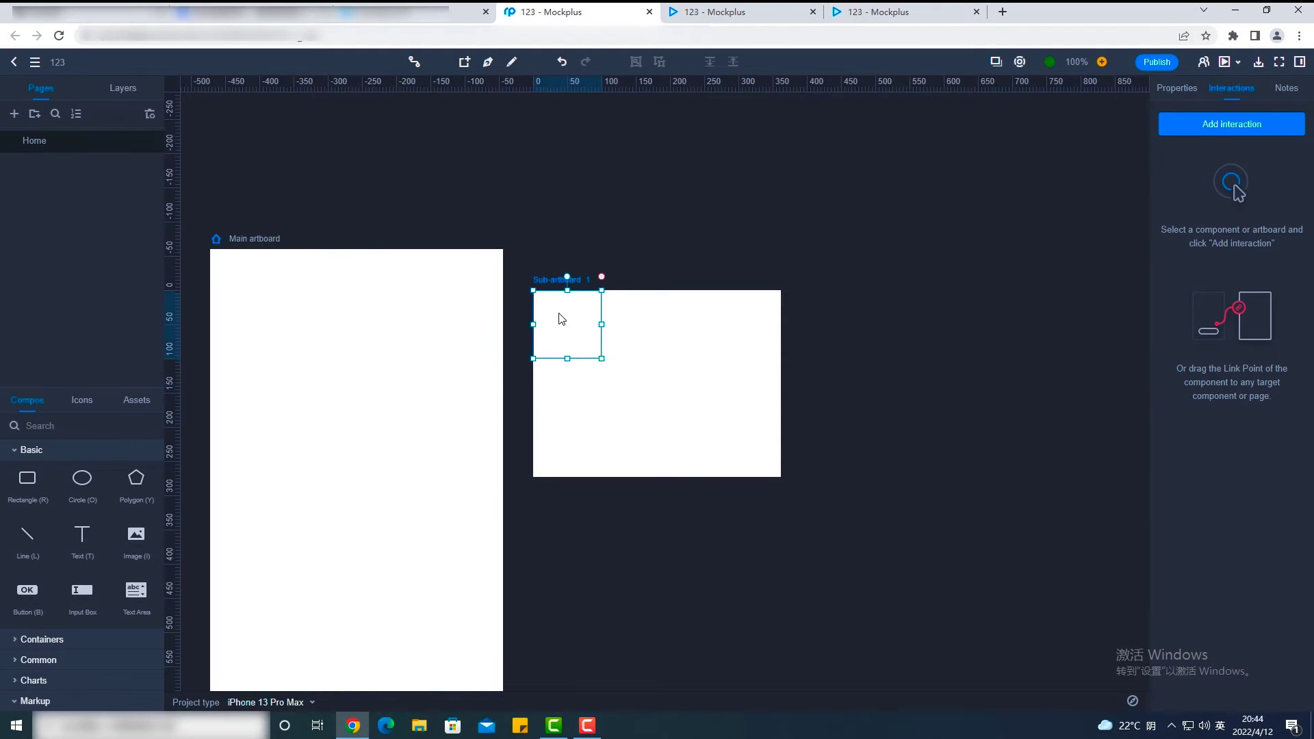
left_click_drag(603, 358, 777, 474)
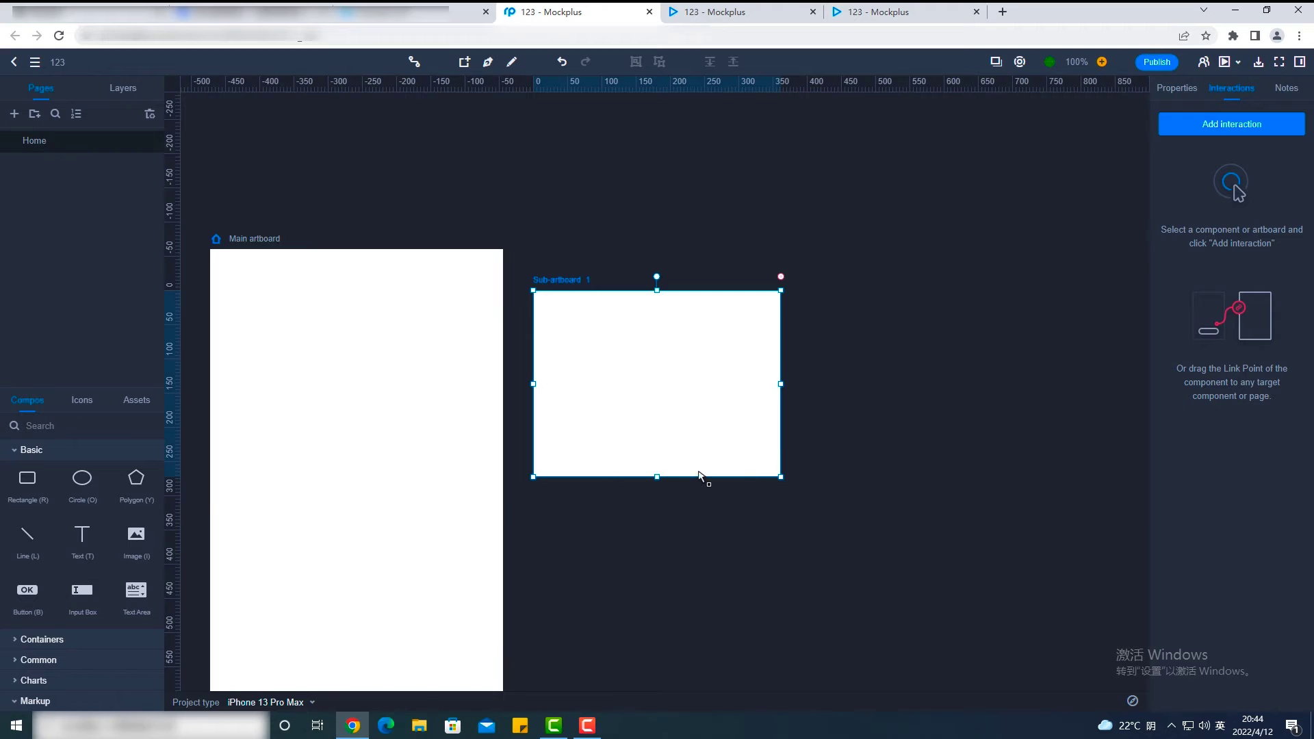
Add the text "This is a pop-up" near the middle of Sub-artboard 1.
left_click_drag(82, 536, 616, 373)
type("This is a")
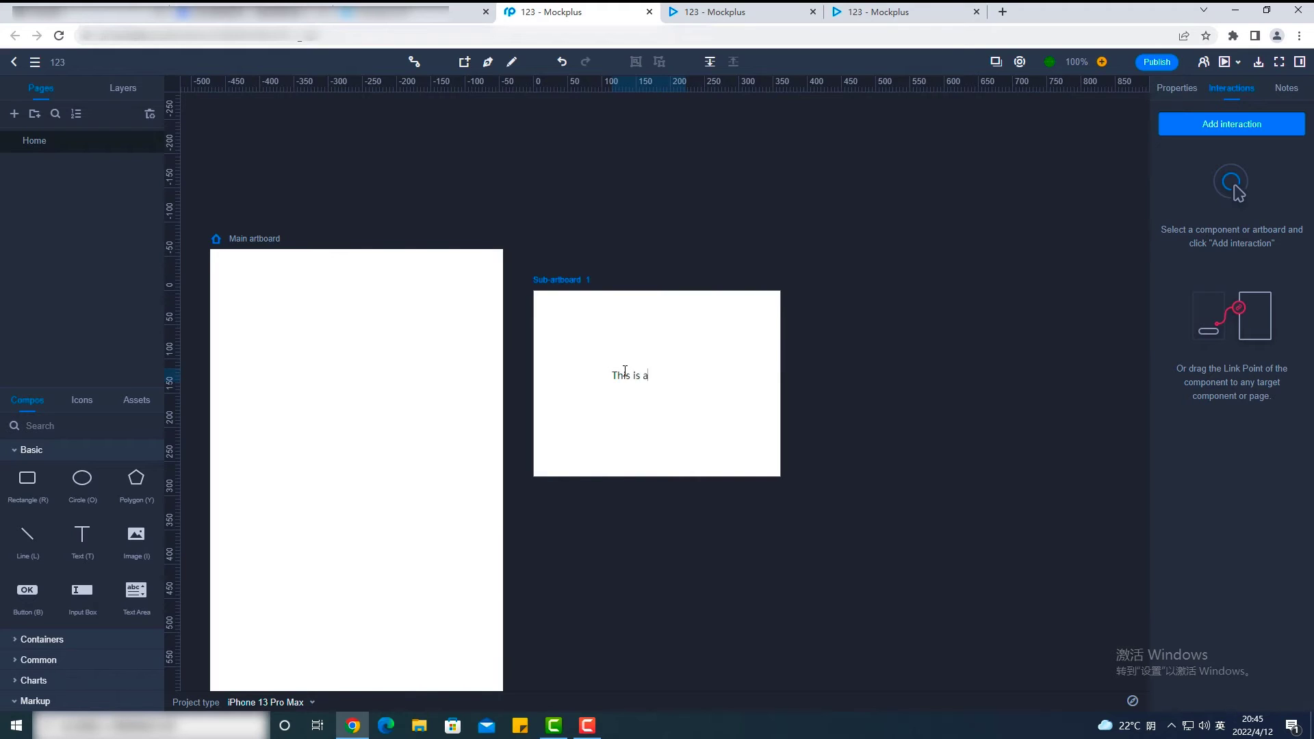
type(" pop-up")
Place an X close icon near the upper-right corner of Sub-artboard 1.
left_click(83, 399)
scroll(121, 593, "down", 5)
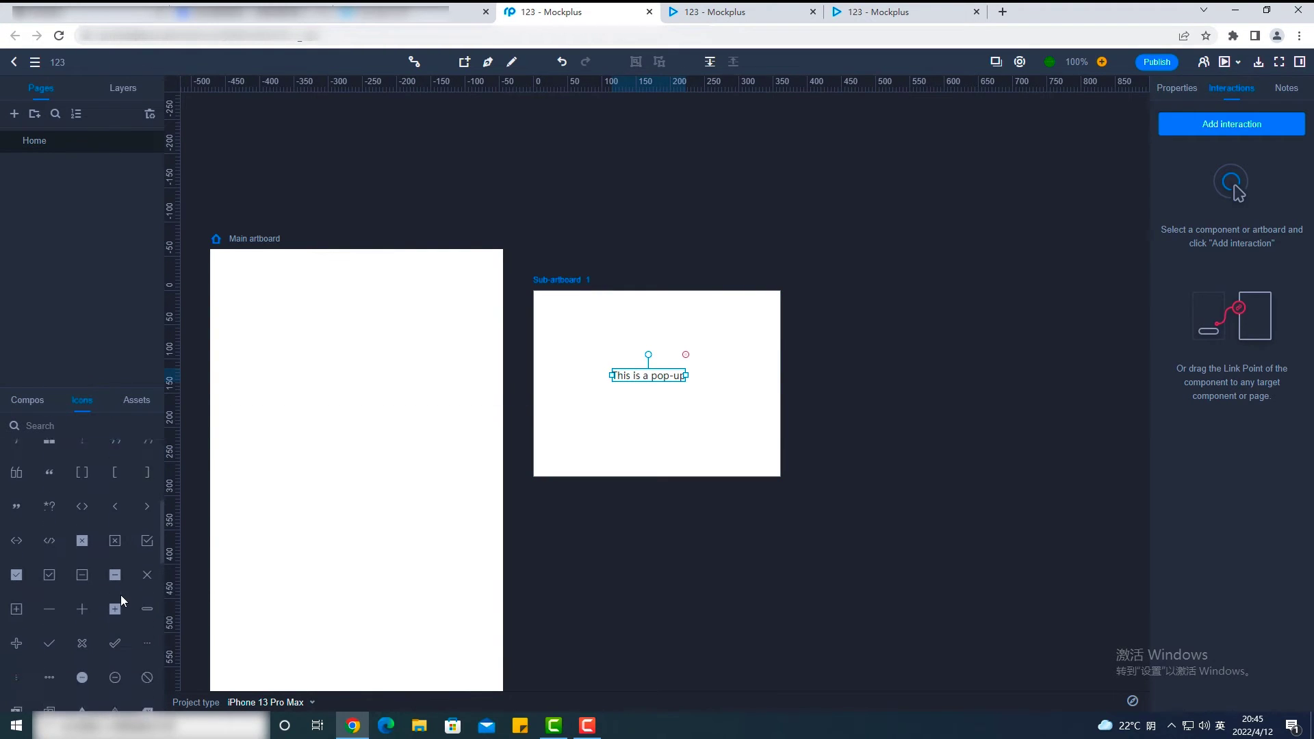
left_click_drag(147, 563, 738, 331)
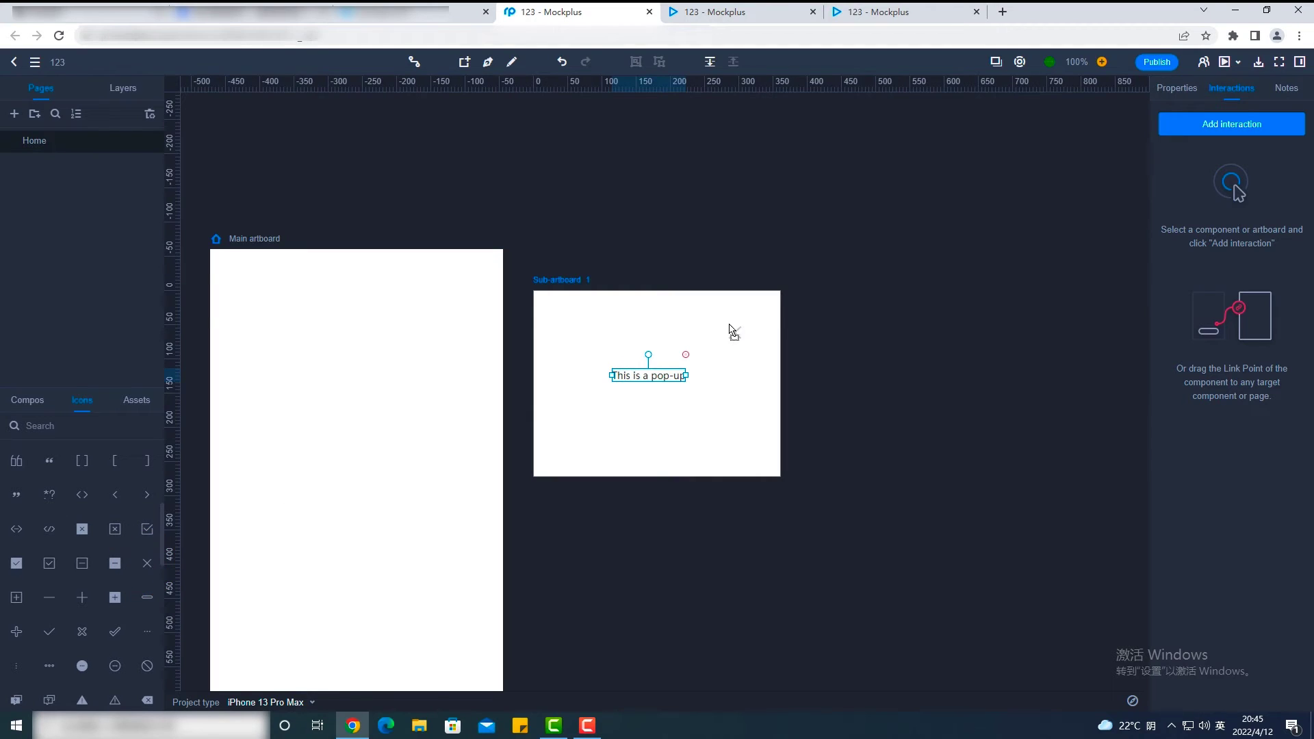
Add a button near the middle of the main artboard and label it "Pop-up".
left_click(29, 402)
left_click_drag(27, 590, 348, 487)
double_click(349, 487)
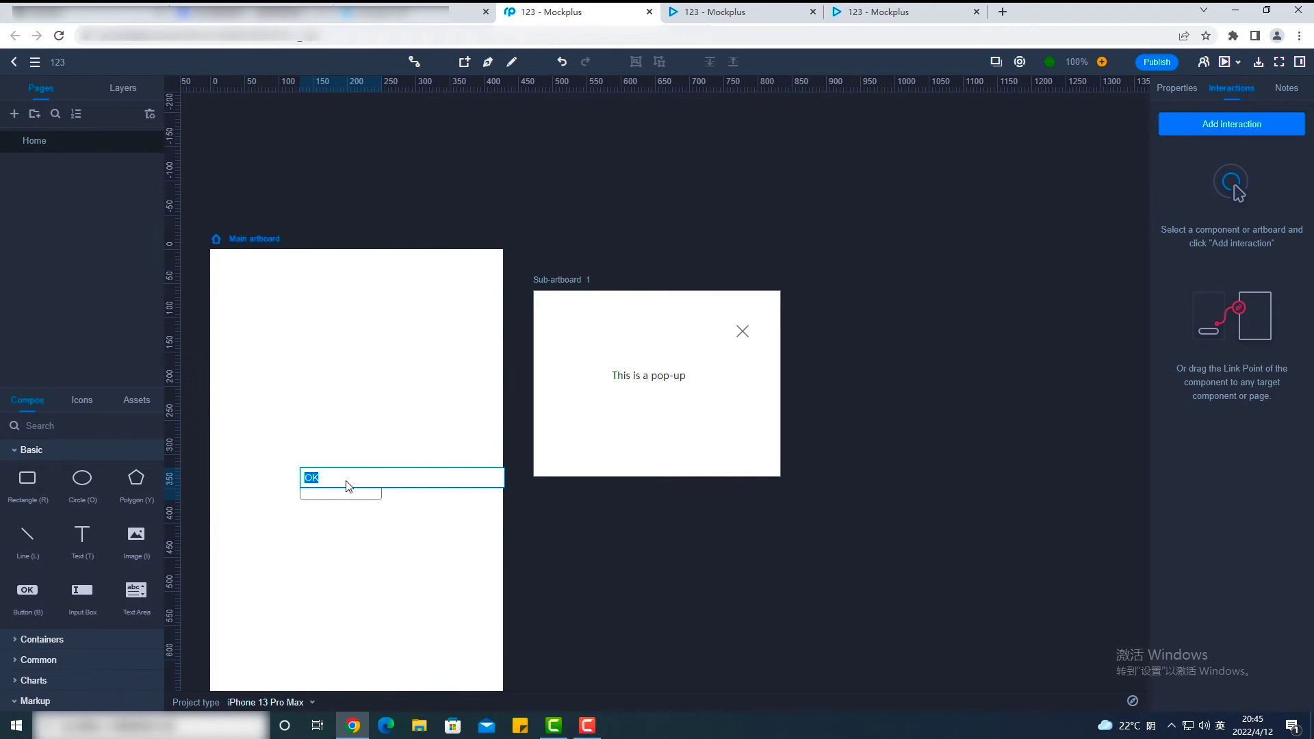
type("Pop-up")
left_click(356, 531)
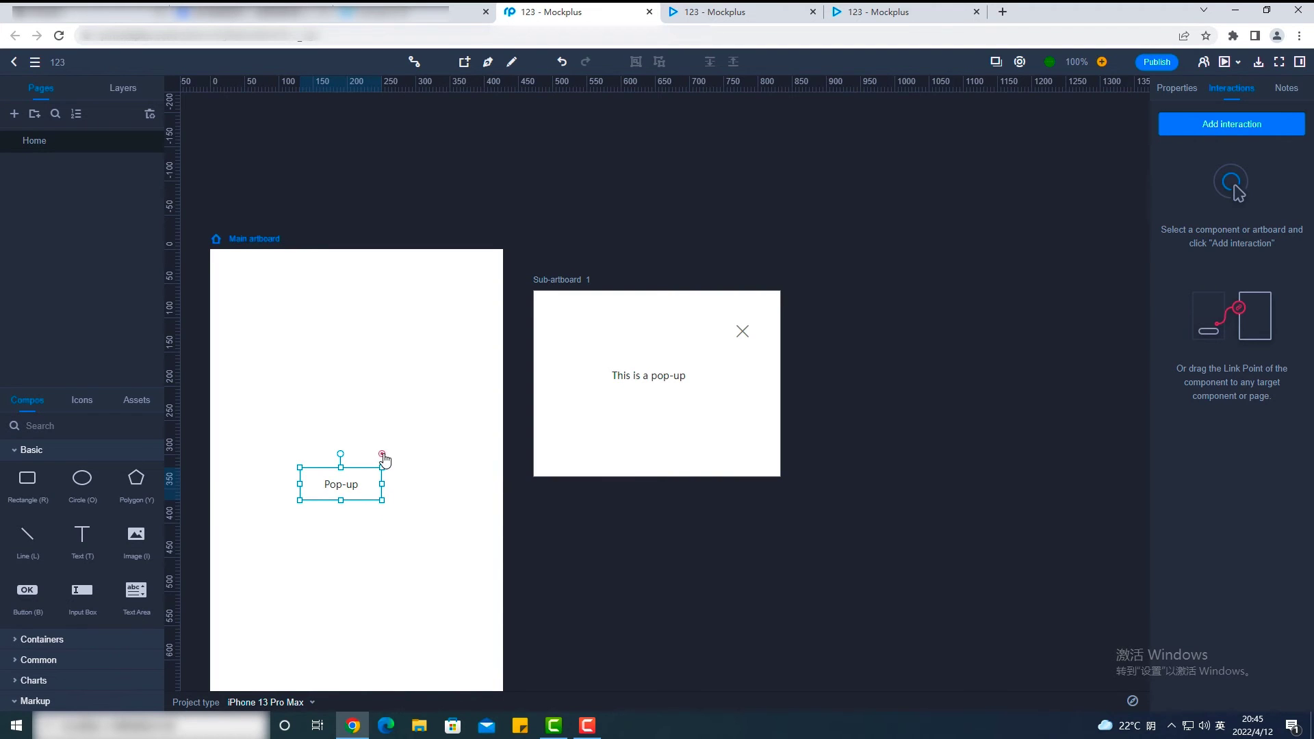
Link the Pop-up button to show Sub-artboard 1 on click, and move its display position to about 10, 277 on the main artboard.
left_click_drag(382, 454, 558, 282)
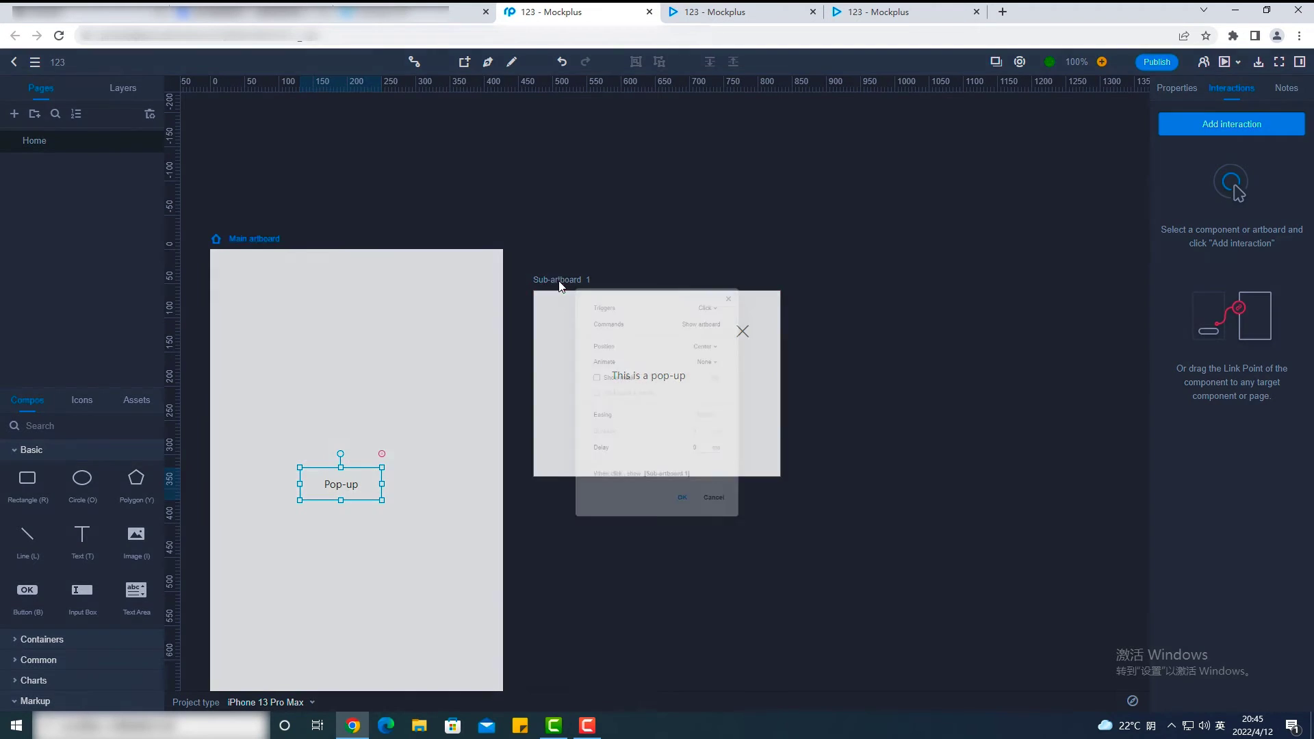
left_click(565, 364)
left_click(695, 551)
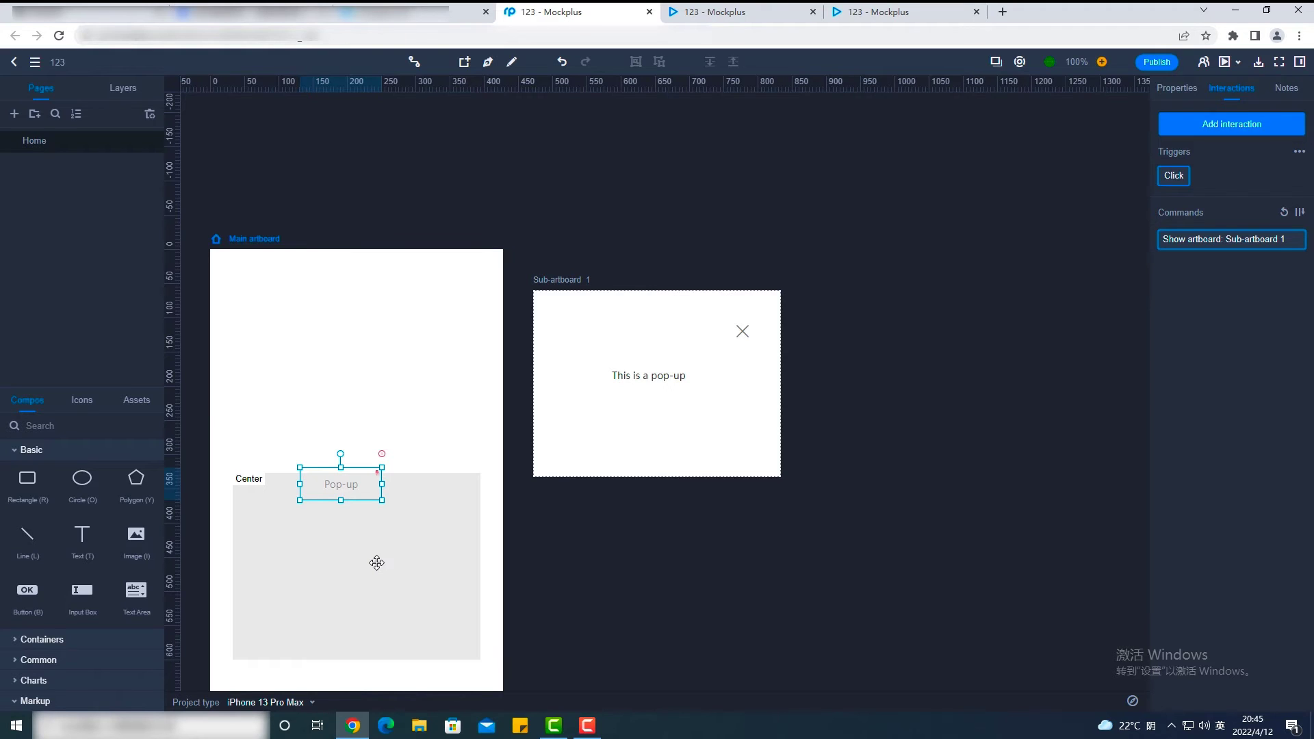
left_click_drag(377, 563, 362, 528)
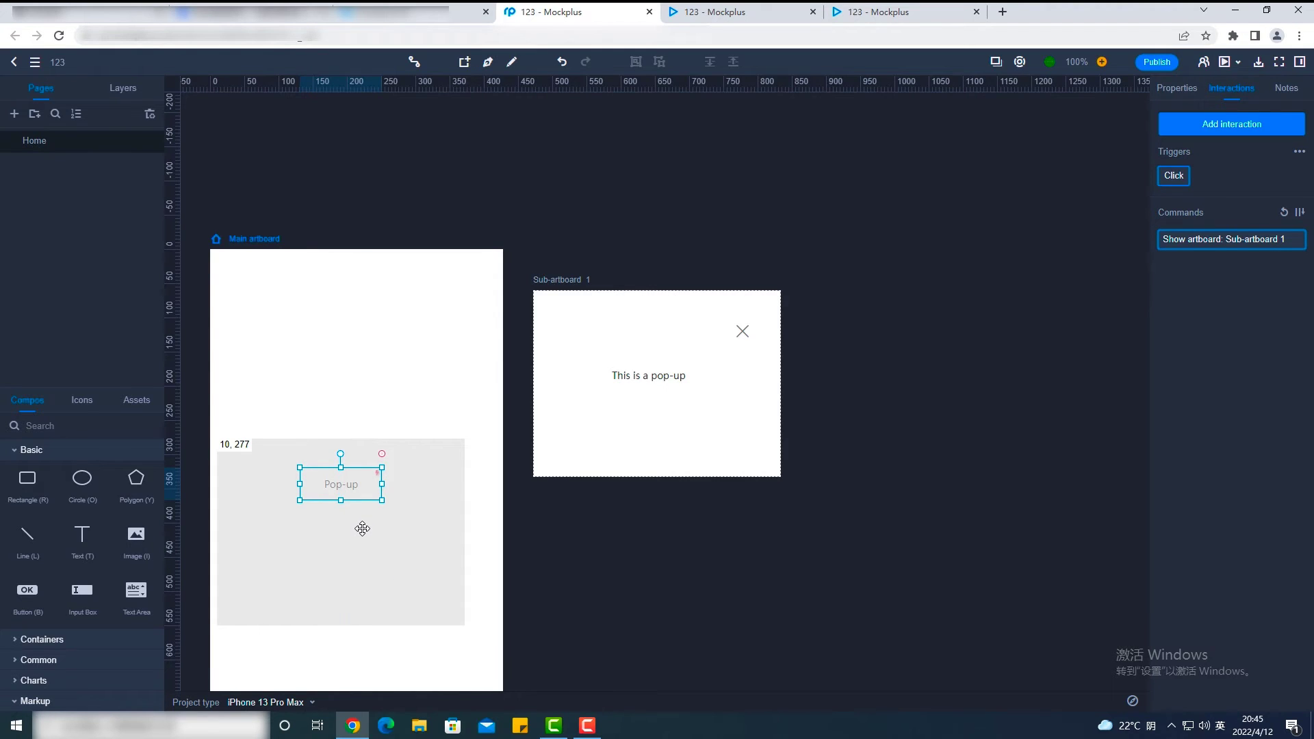
Link the X icon to its own Sub-artboard 1 so that a click closes the artboard.
left_click(744, 334)
left_click_drag(751, 309, 589, 287)
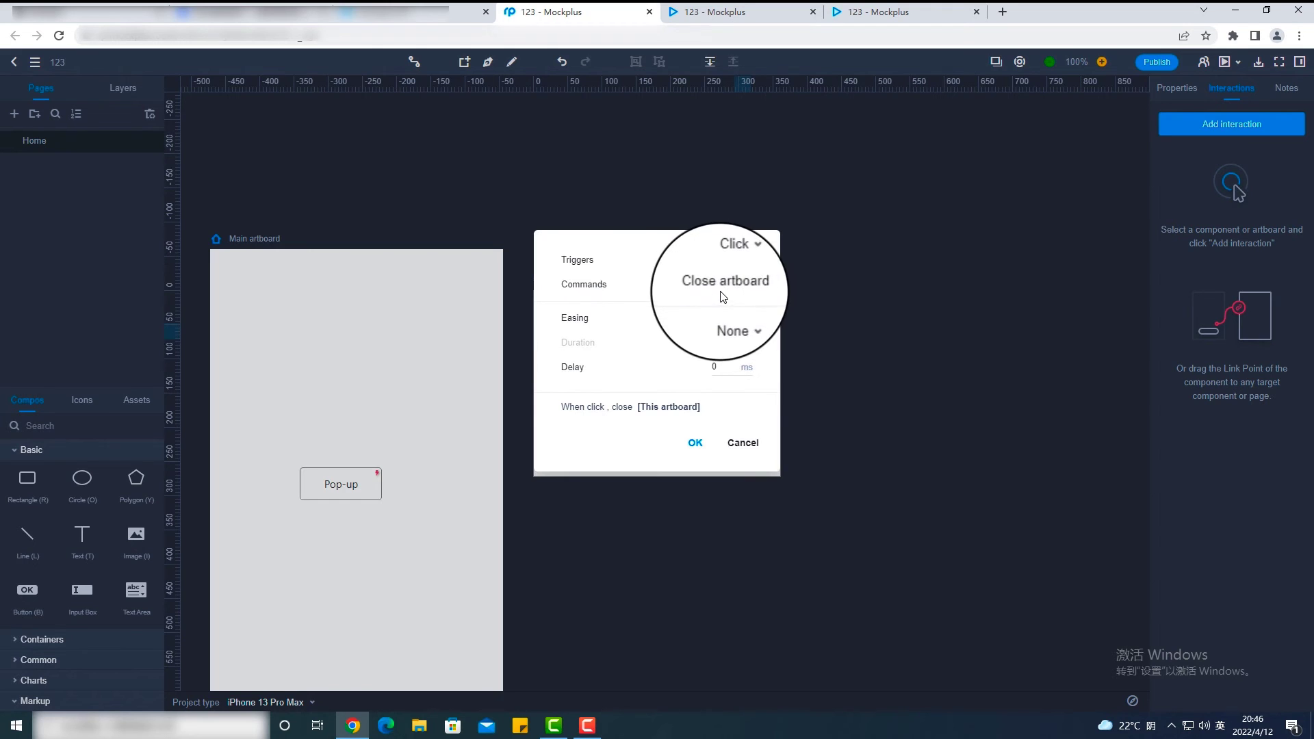
left_click(695, 443)
Preview the prototype and test the Pop-up button.
left_click(1224, 62)
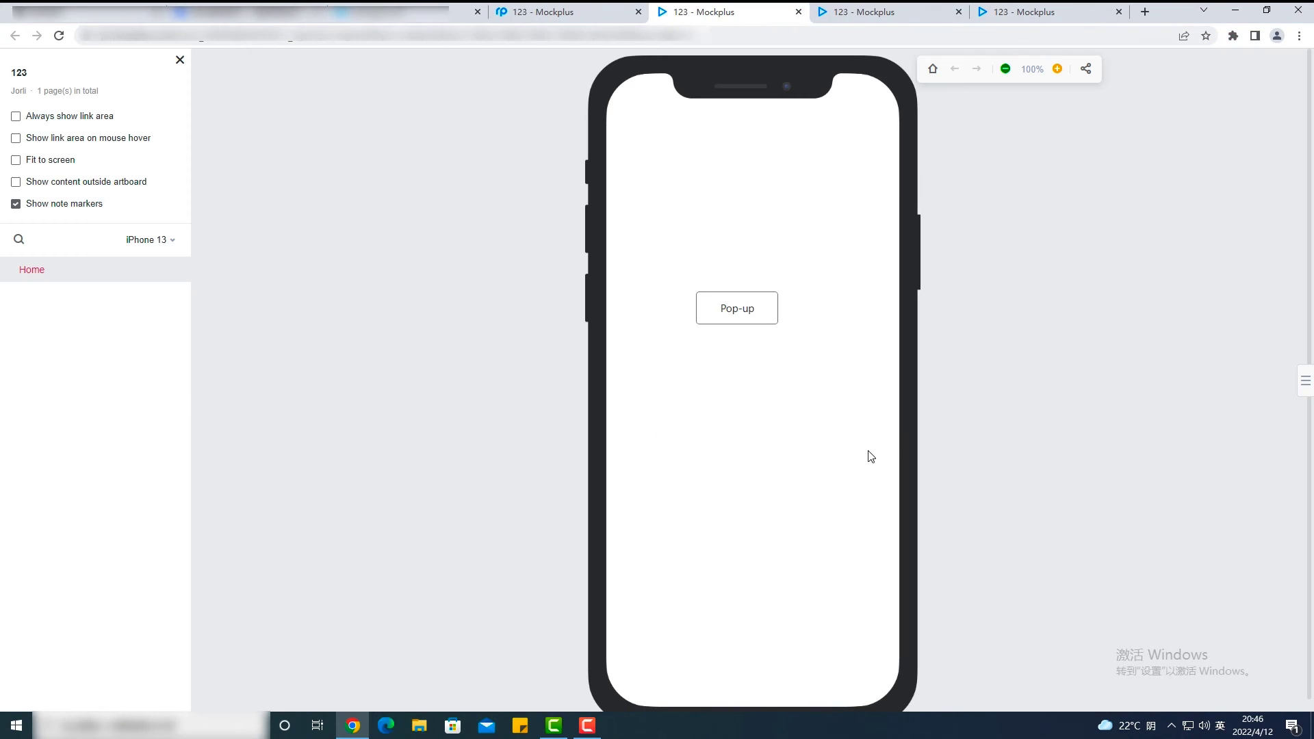
left_click(754, 317)
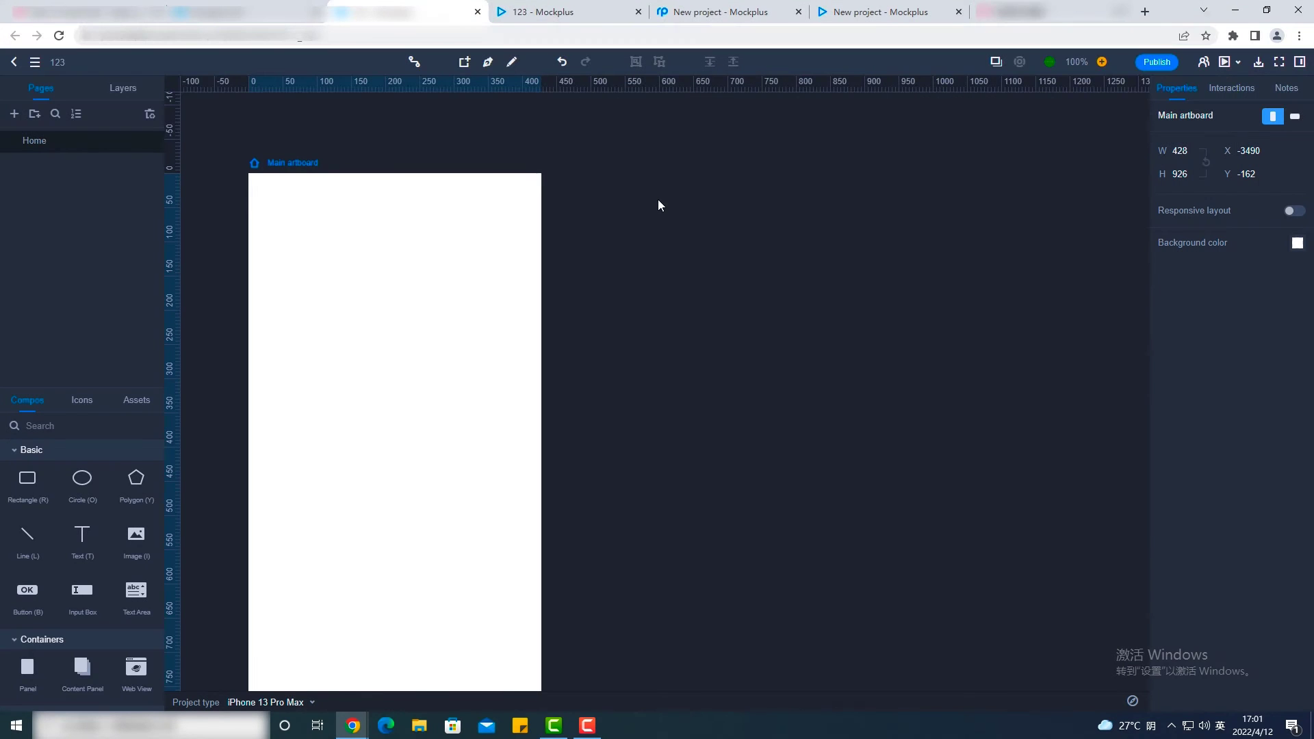
Draw three stacked sub-artboards beside the main artboard, about 353 × 209, 353 × 176 and 353 × 186.
left_click(464, 61)
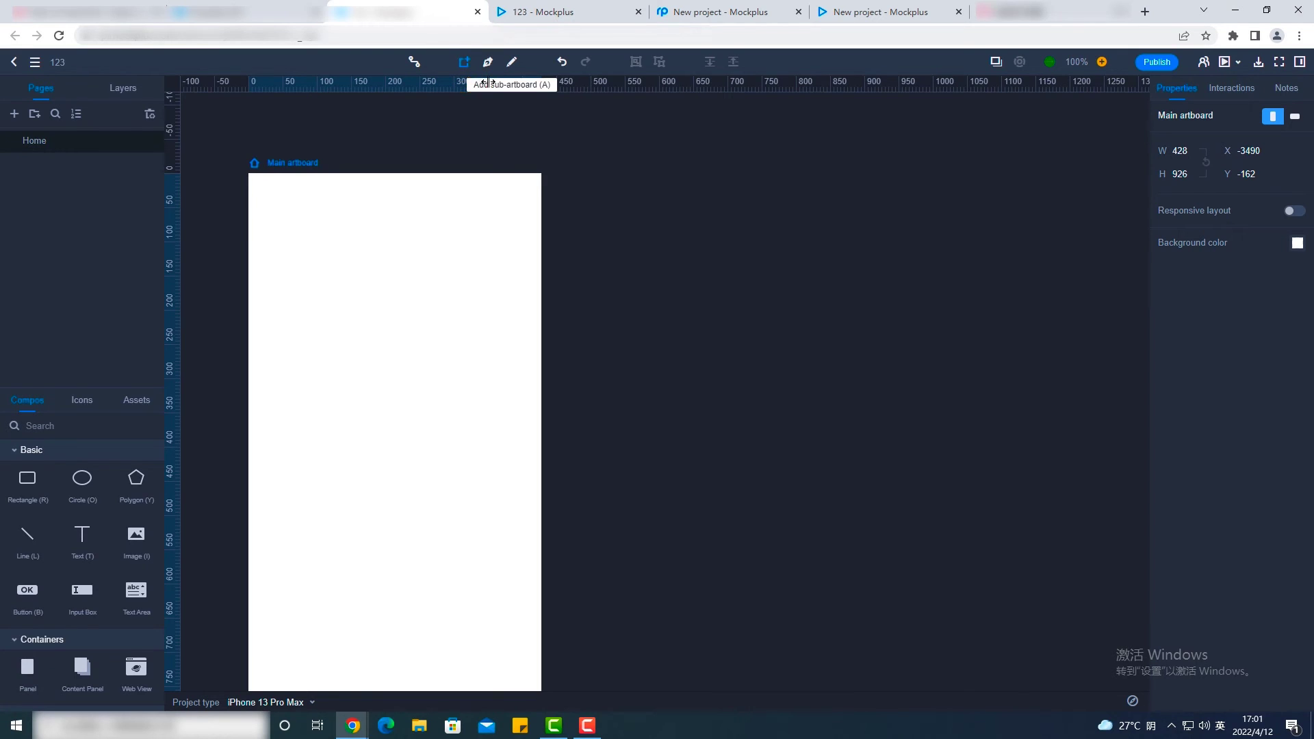
left_click_drag(583, 173, 819, 316)
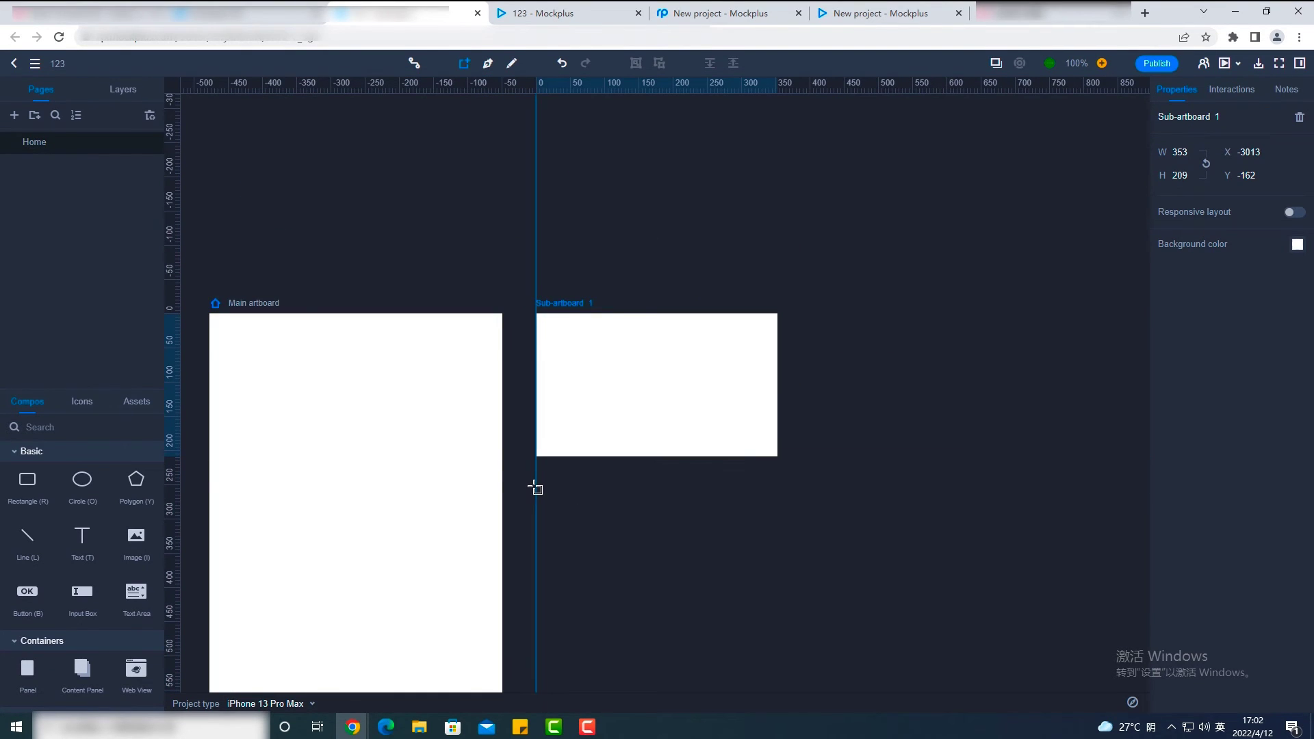
left_click_drag(535, 487, 778, 607)
scroll(765, 598, "down", 2)
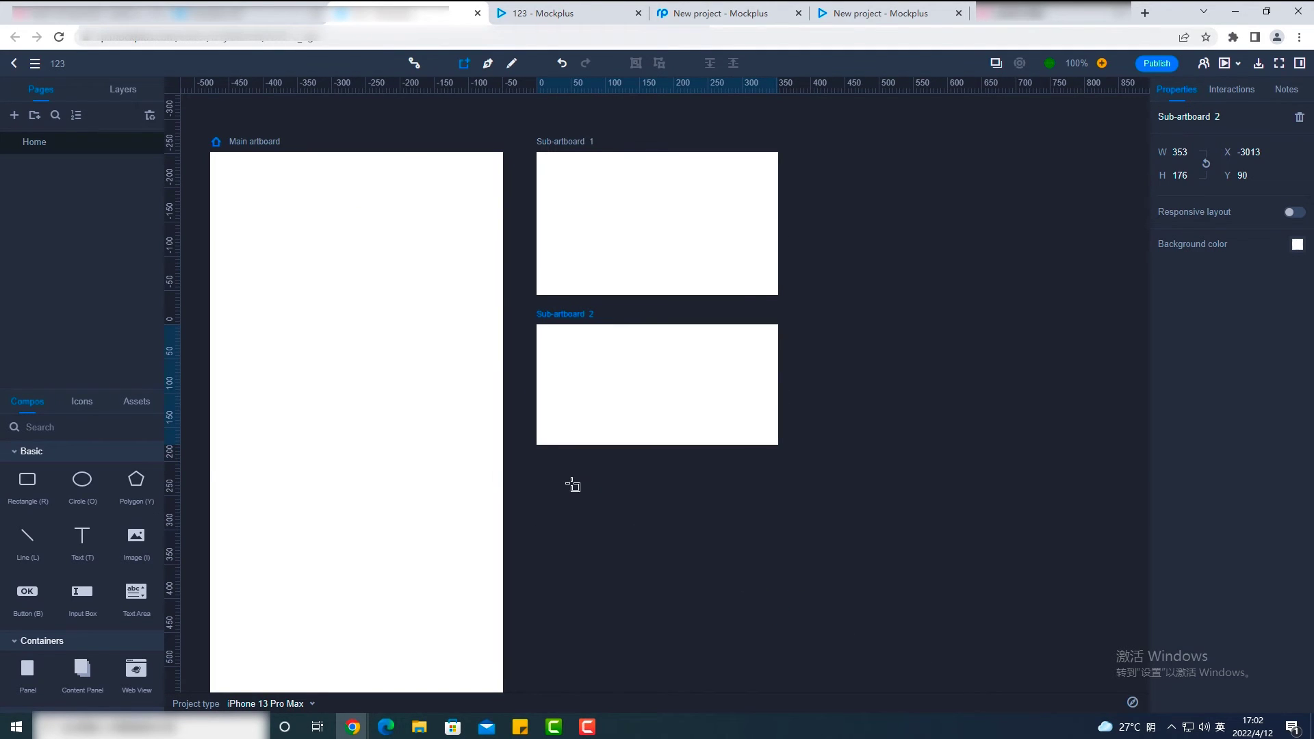
left_click_drag(537, 470, 780, 597)
scroll(768, 586, "down", 2)
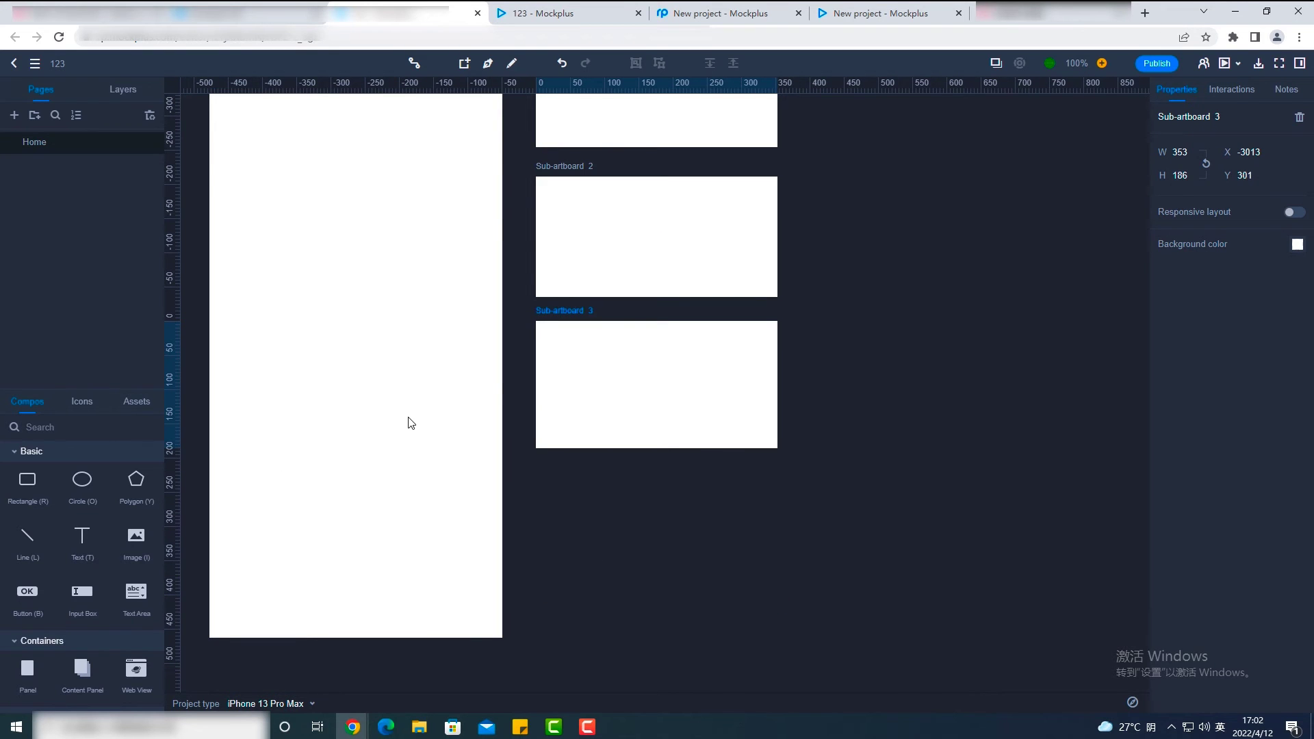
Add a 353 × 209 rectangle that fills Sub-artboard 1.
scroll(409, 421, "up", 2)
left_click_drag(27, 479, 774, 281)
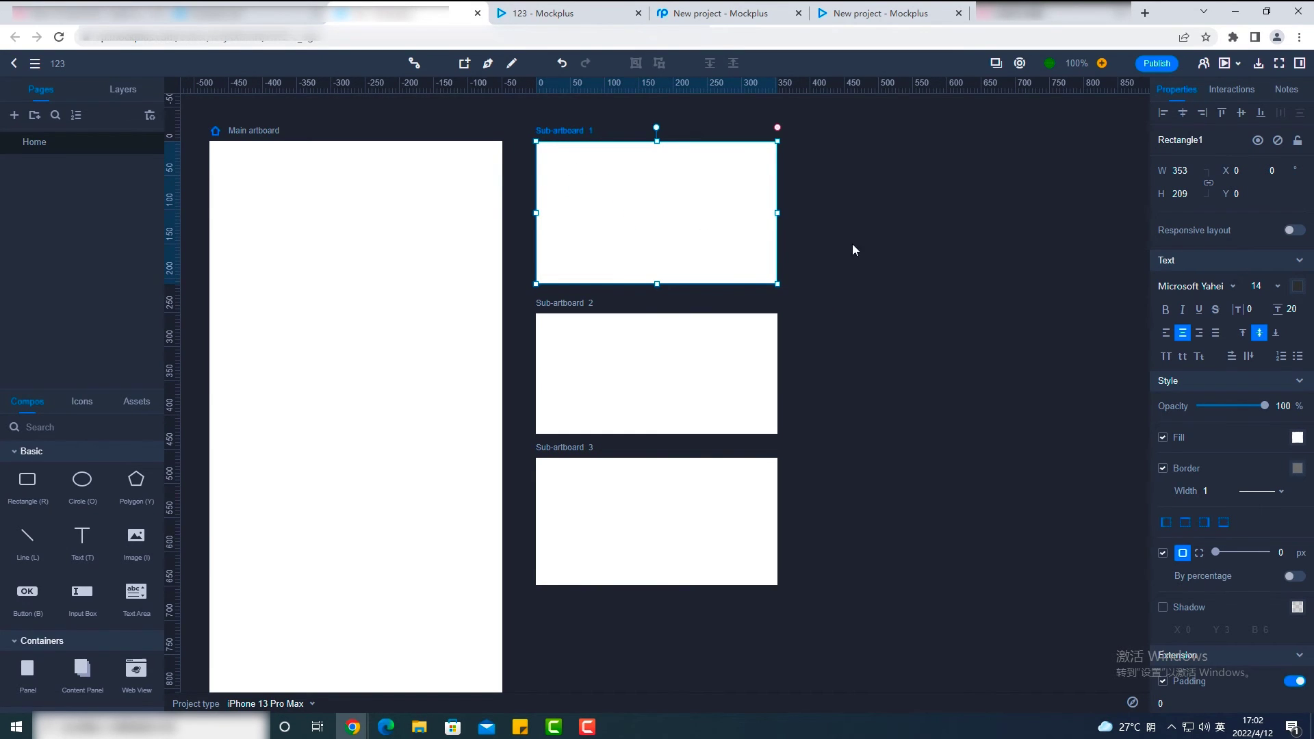
Fill the rectangle in Sub-artboard 1 with the flat colour #FF7A7A.
left_click(1297, 438)
left_click(1131, 651)
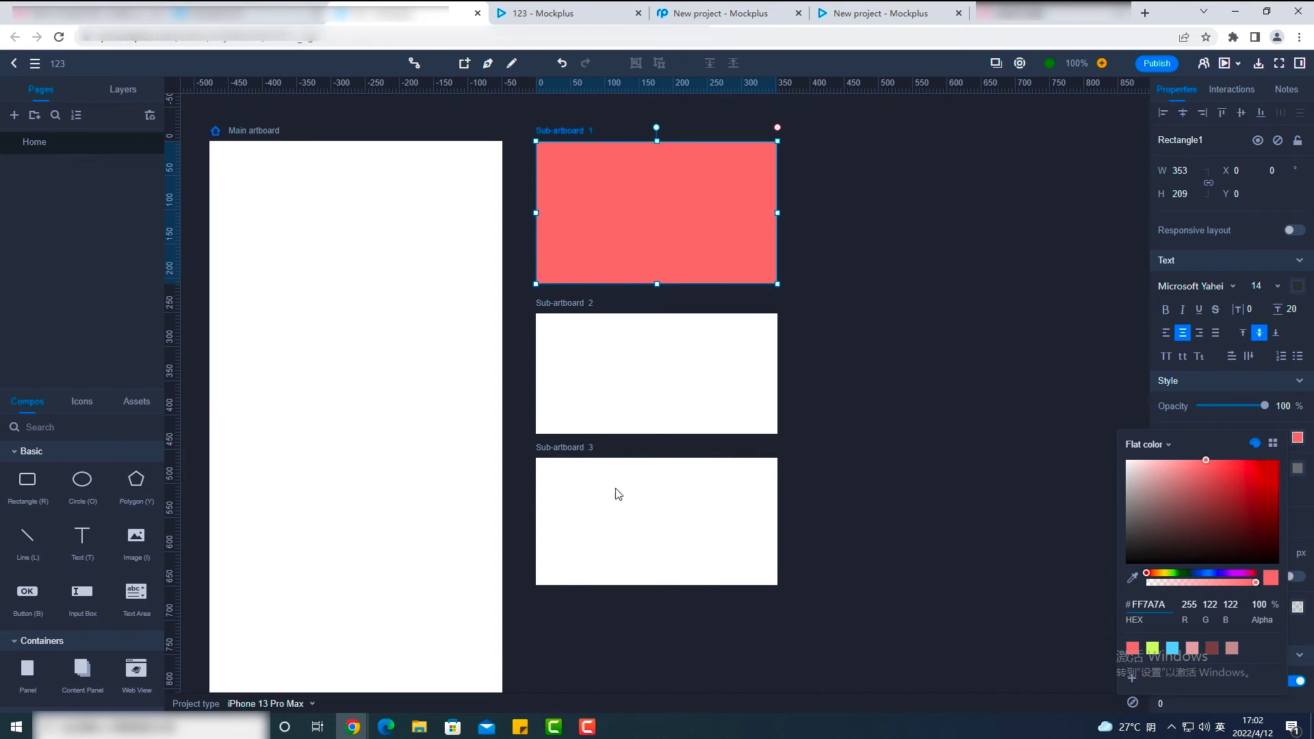
Add a 353 × 176 rectangle that covers Sub-artboard 2 and fill it with #DAFF7A.
left_click(35, 483)
left_click_drag(36, 483, 545, 340)
left_click_drag(605, 381, 777, 433)
left_click(1297, 437)
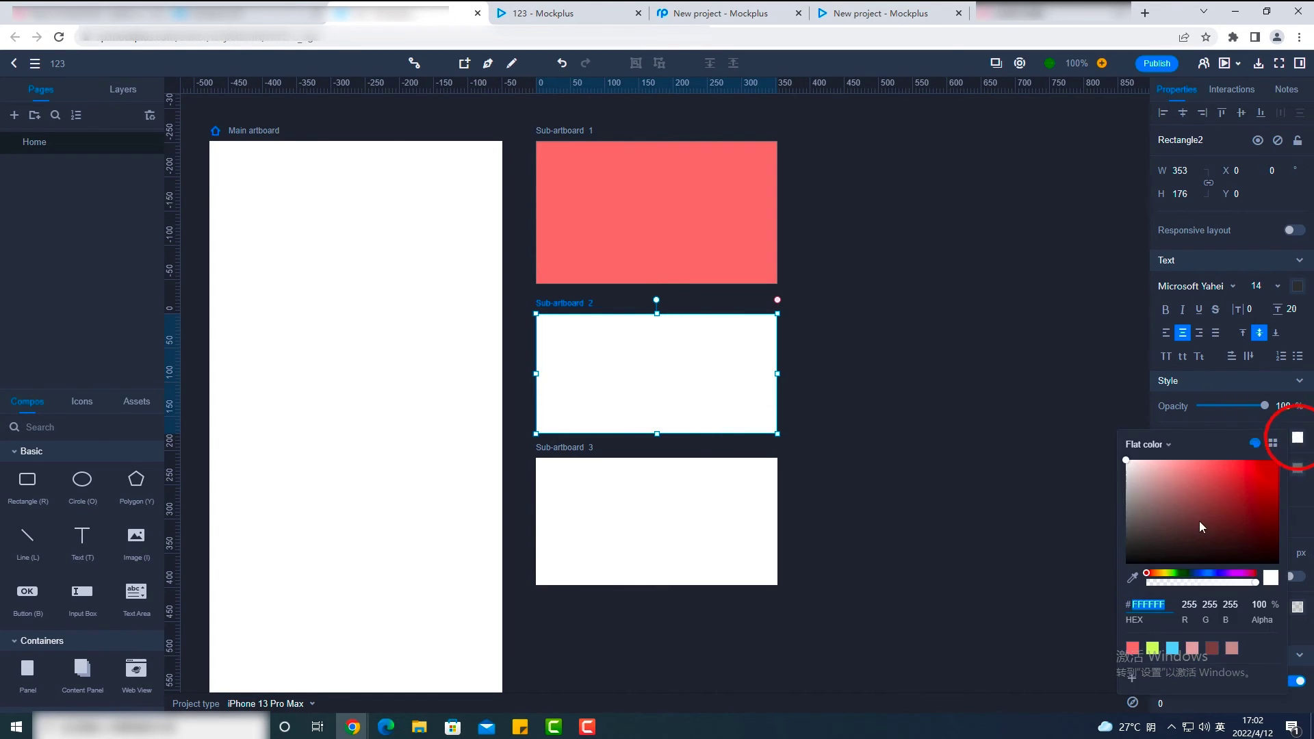
left_click(1155, 648)
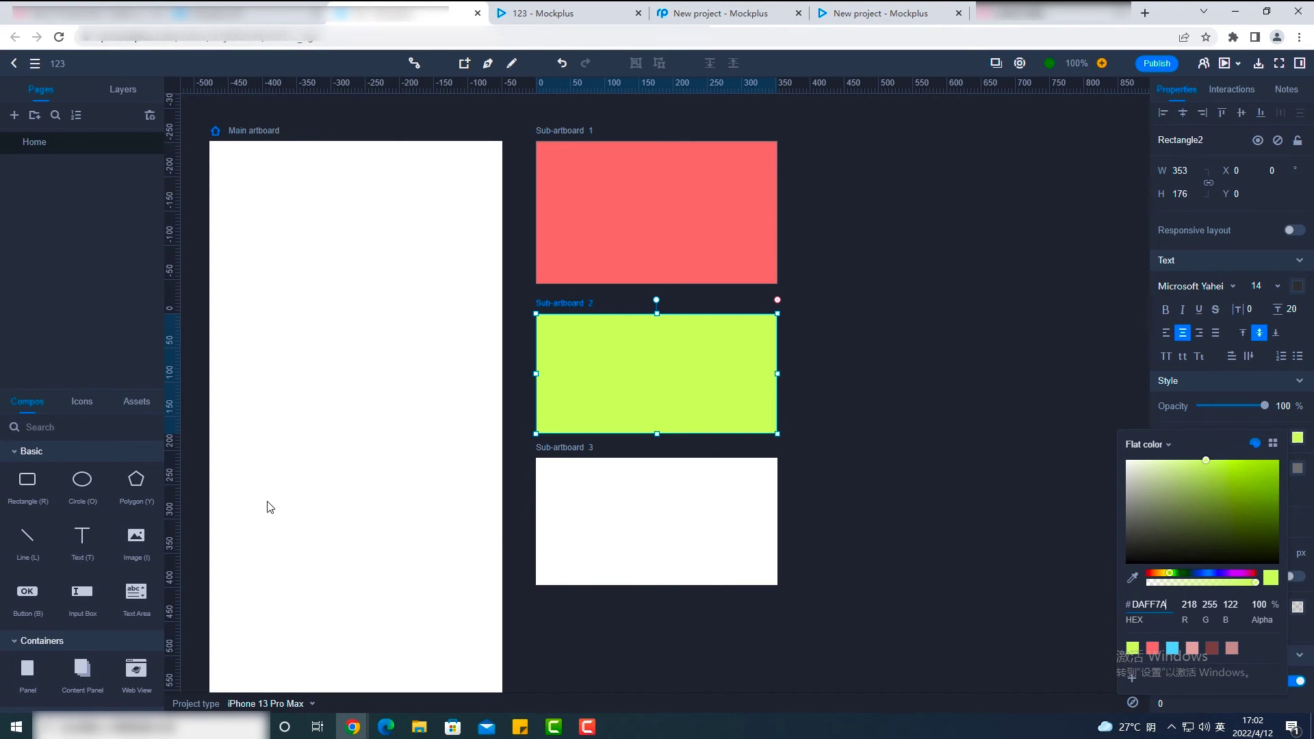
Add a 353 × 186 rectangle that covers Sub-artboard 3 and fill it with #7AD7FF.
left_click_drag(27, 485, 551, 482)
left_click_drag(605, 529, 778, 583)
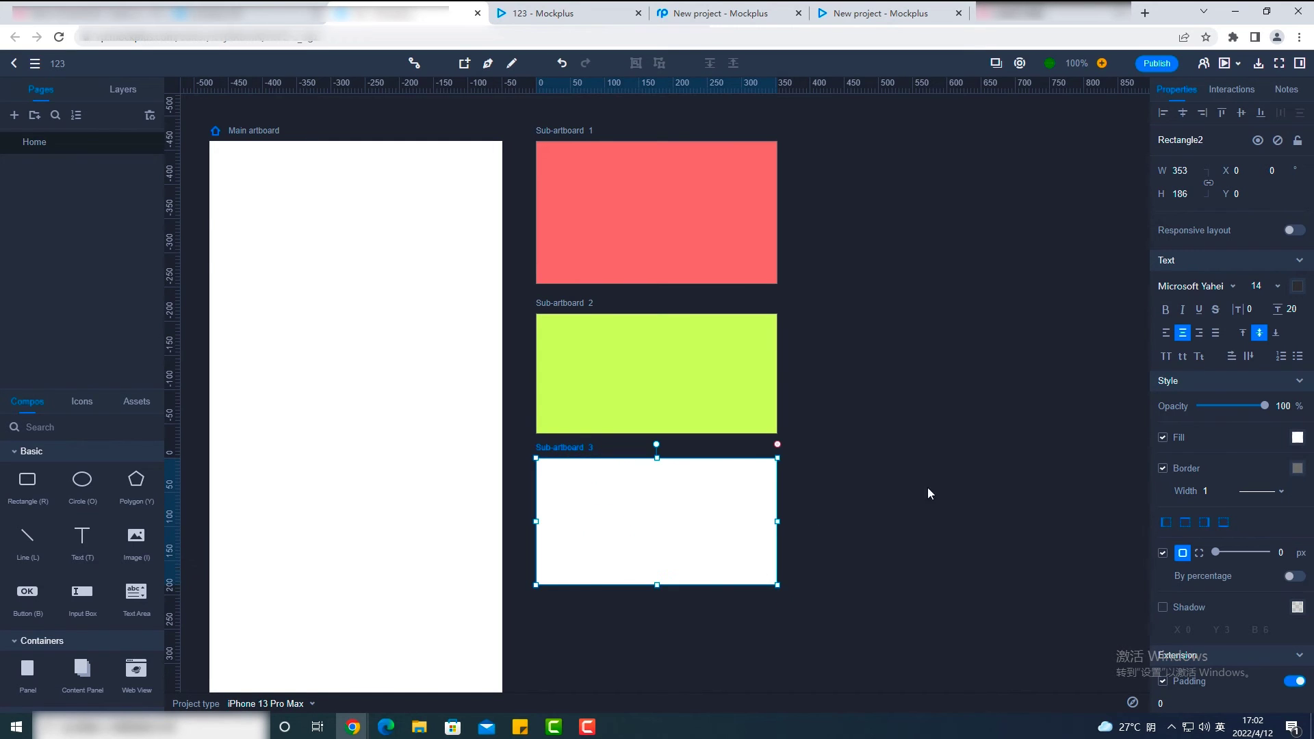
left_click(1296, 438)
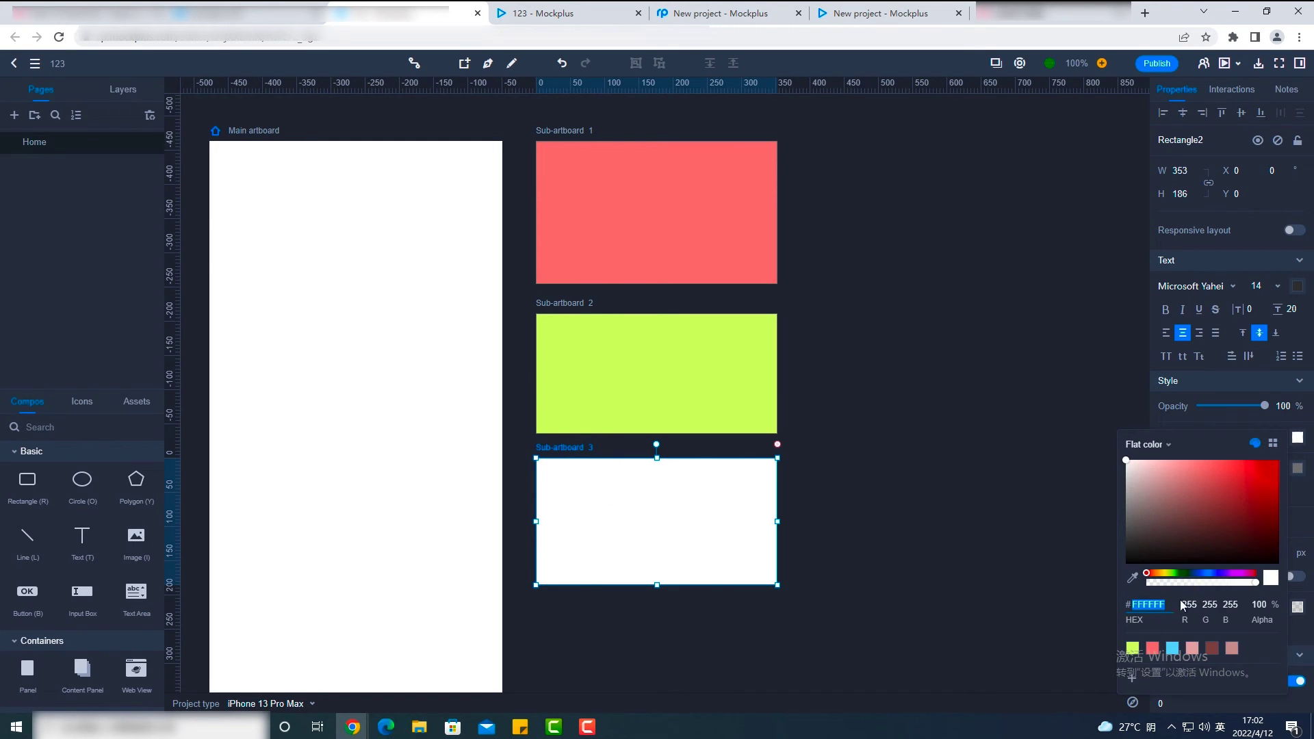
left_click(1172, 648)
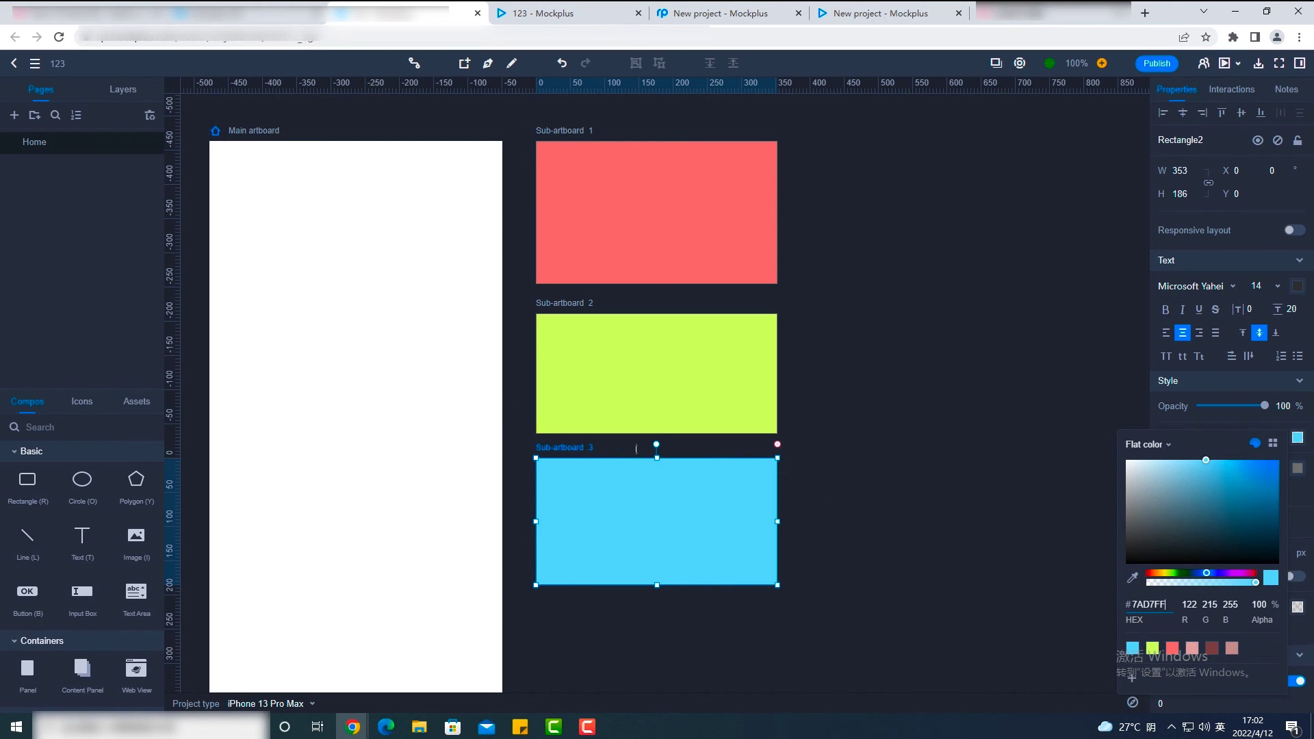
Place a three-item Scope Bar on the upper part of the main artboard, at about X 101, Y 203.
left_click(52, 452)
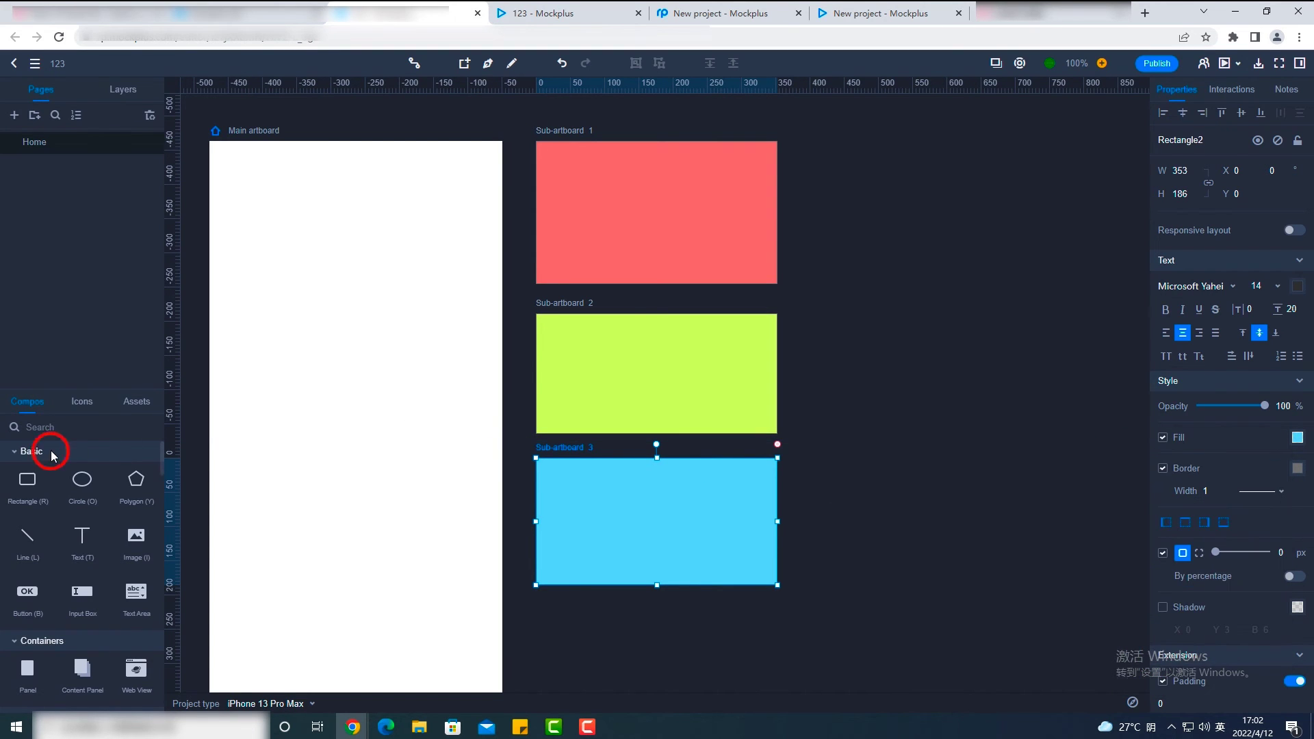
left_click_drag(81, 687, 323, 297)
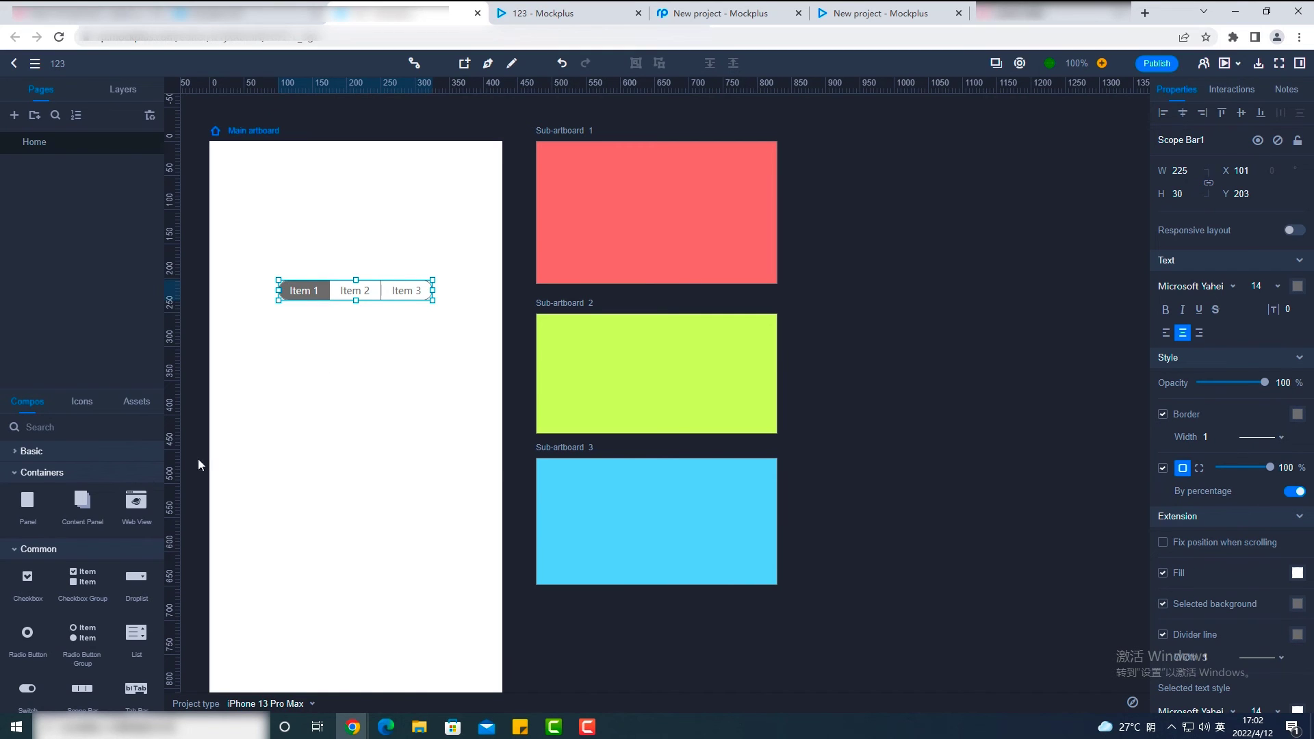
Add a Content Panel below the scope bar at about X 64, Y 363 and link it to Sub-artboards 1, 2 and 3.
left_click_drag(79, 503, 340, 429)
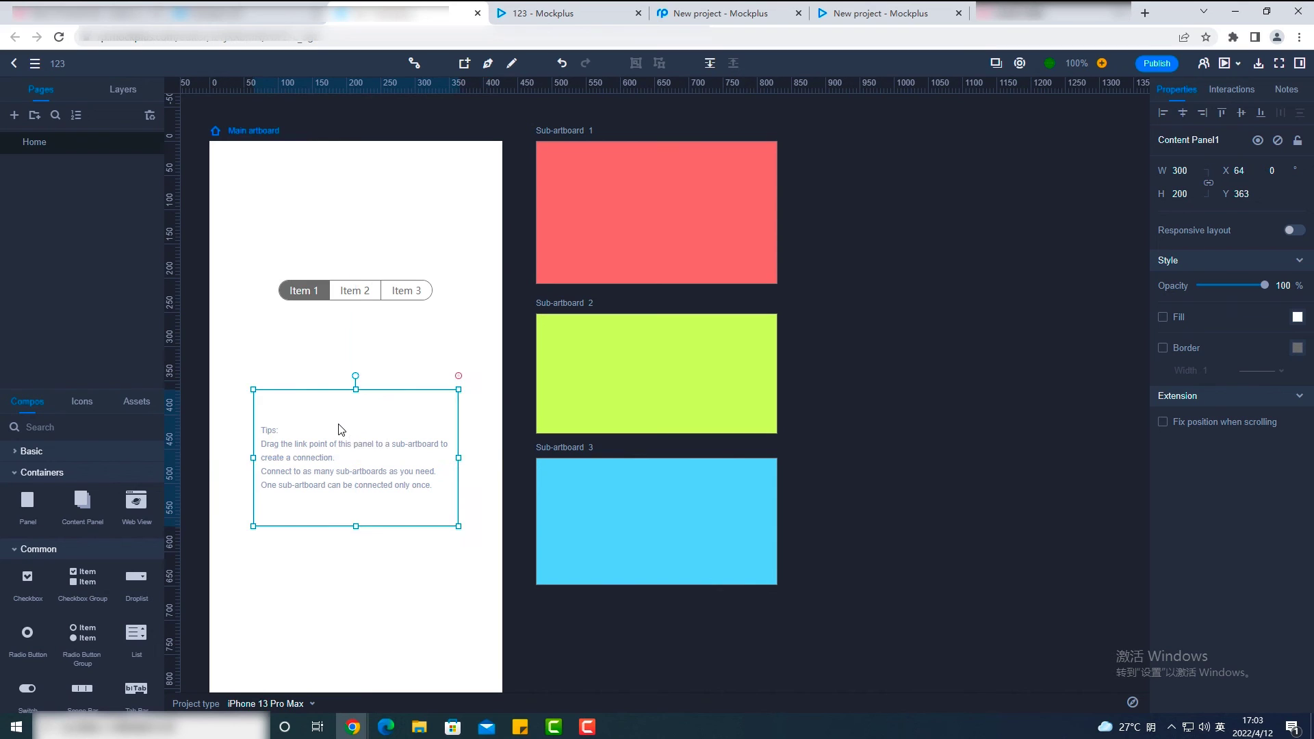
left_click_drag(459, 377, 544, 239)
left_click_drag(458, 378, 557, 546)
Link the scope bar's Item 1 to the content panel so that a click switches its content to Sub-artboard 1.
double_click(351, 290)
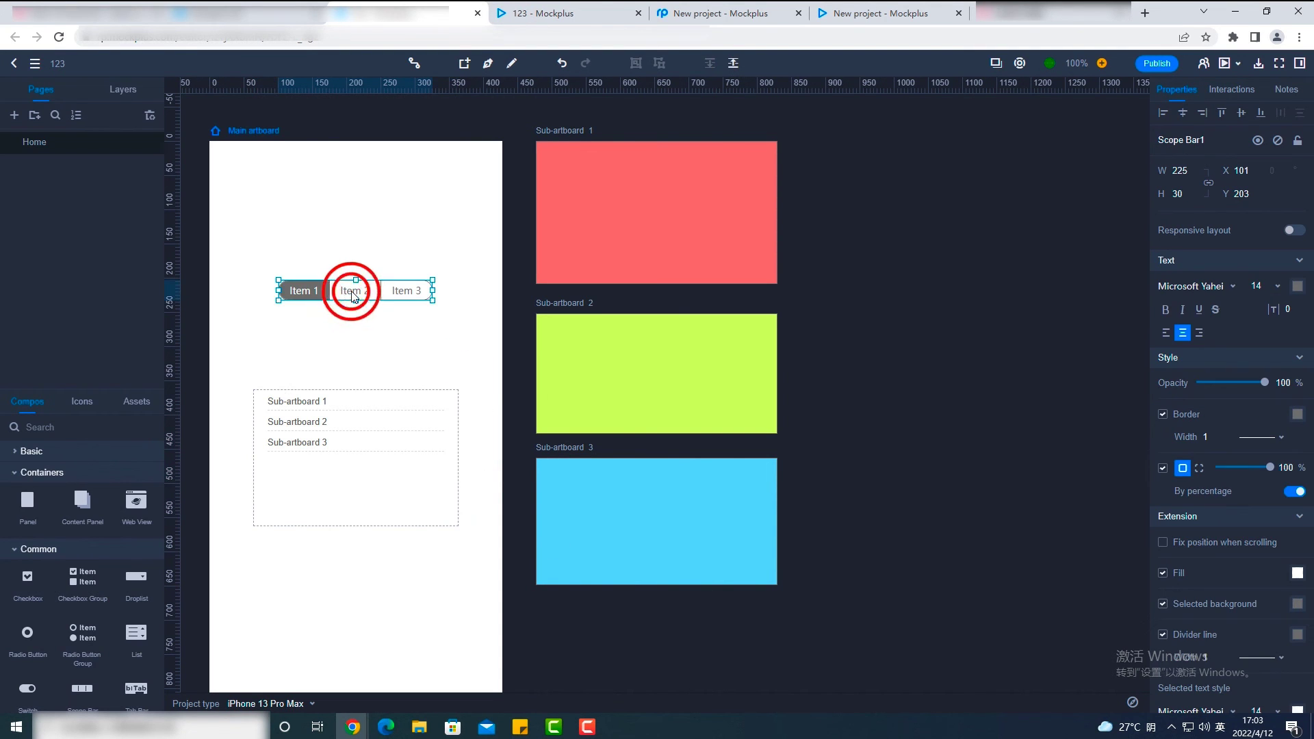
left_click_drag(432, 331, 413, 445)
left_click(738, 328)
left_click(716, 385)
left_click(695, 527)
Link the scope bar's Item 2 to the content panel with a Switch content command showing Sub-artboard 2 on click.
left_click(436, 347)
left_click_drag(438, 352, 453, 414)
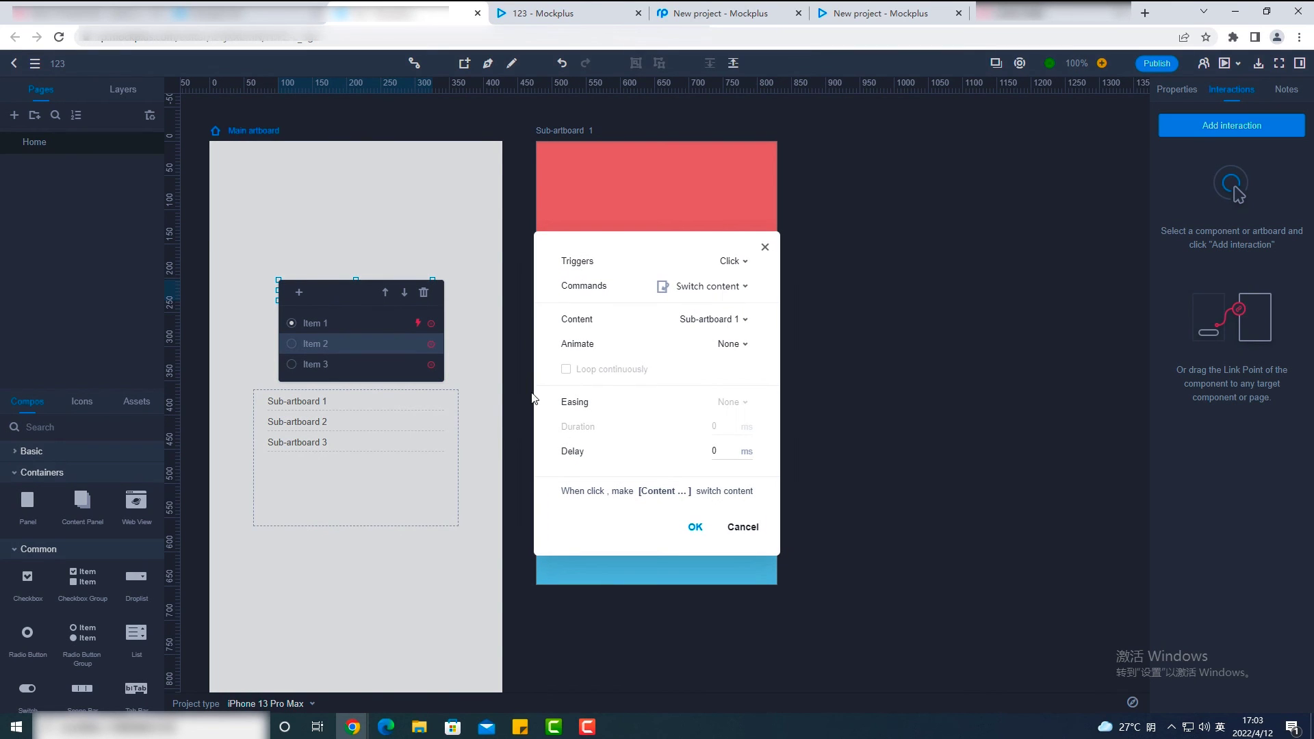
left_click(742, 325)
left_click(716, 409)
left_click(697, 524)
Link the scope bar's Item 3 to the content panel with a Switch content command showing Sub-artboard 3 on click.
left_click_drag(431, 365, 446, 441)
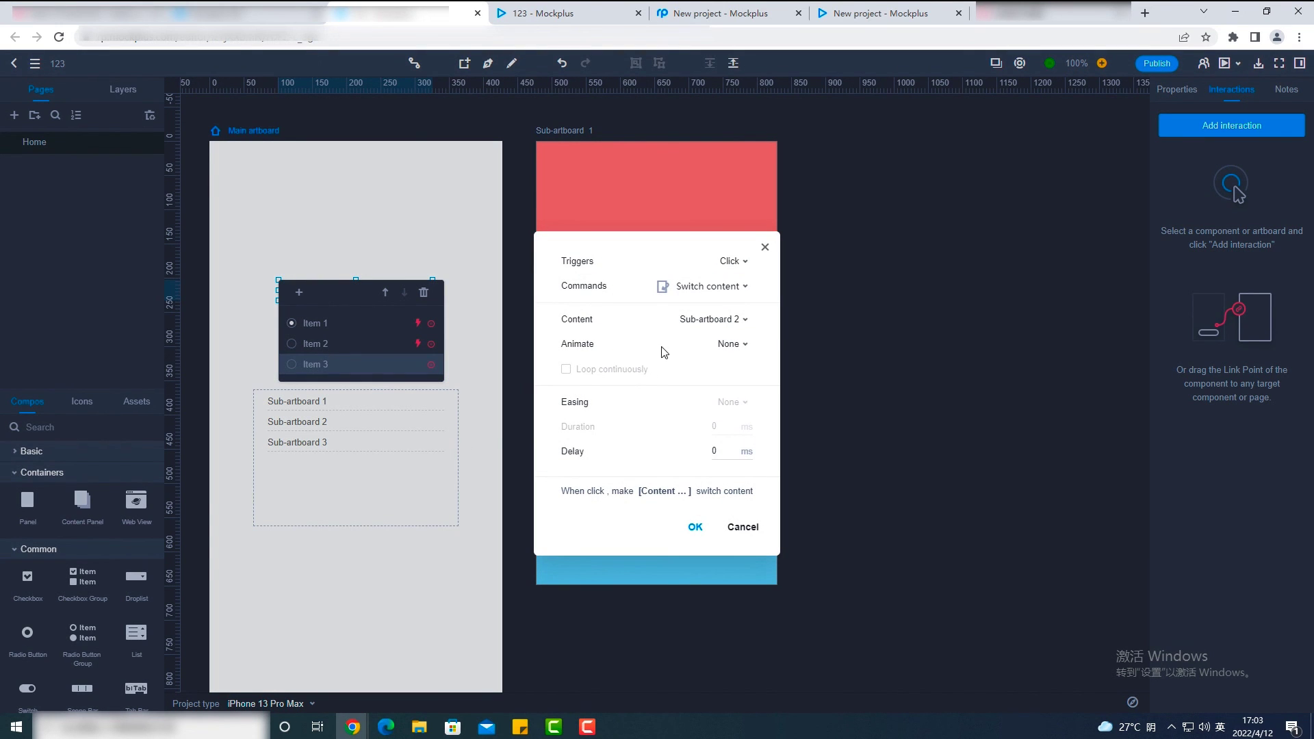
left_click(737, 323)
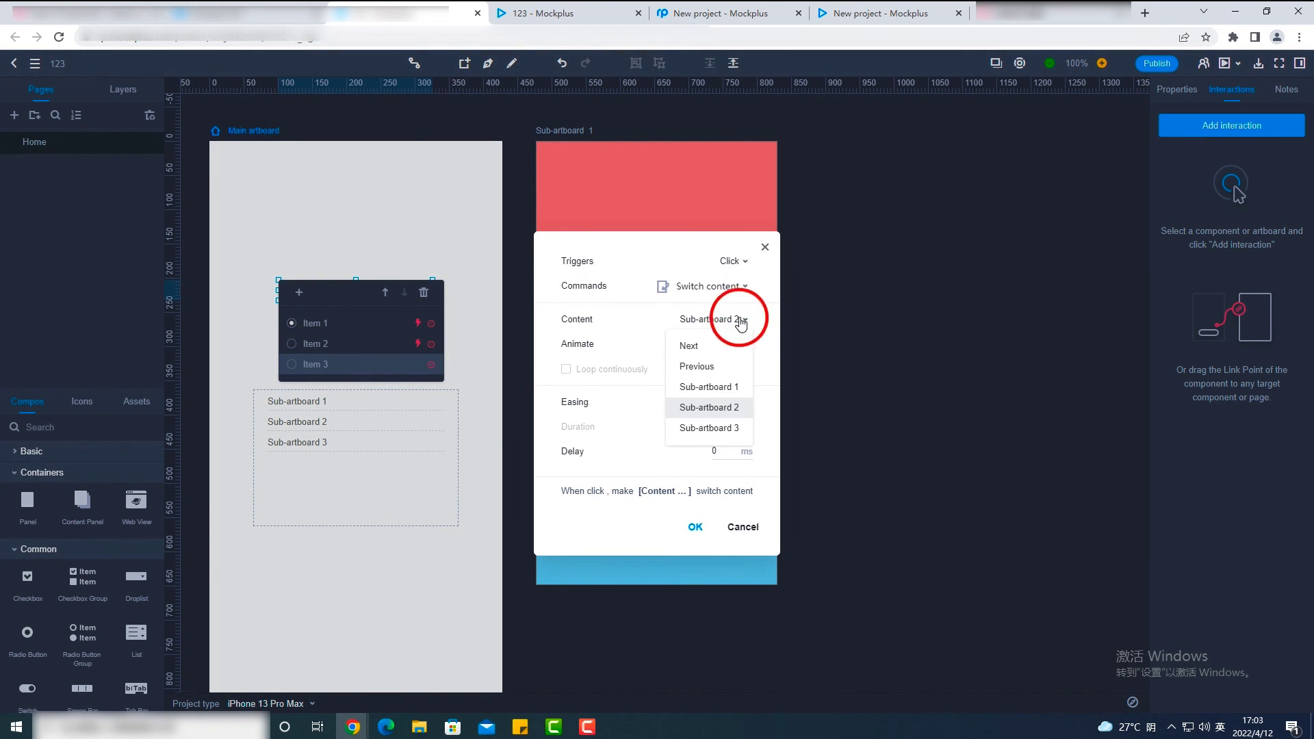
left_click(704, 434)
left_click(698, 527)
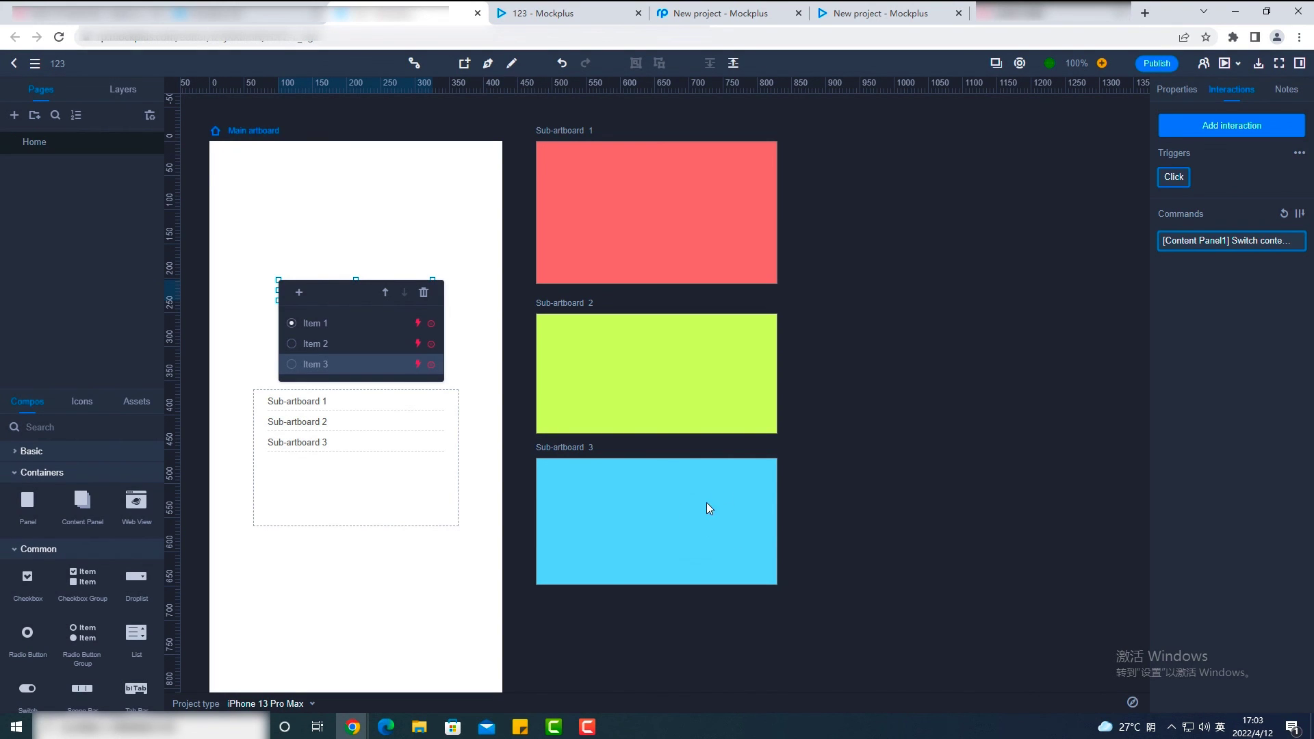
Preview the prototype and test the content switching with Item 2, Item 3 and Item 1 of the scope bar.
left_click(1225, 64)
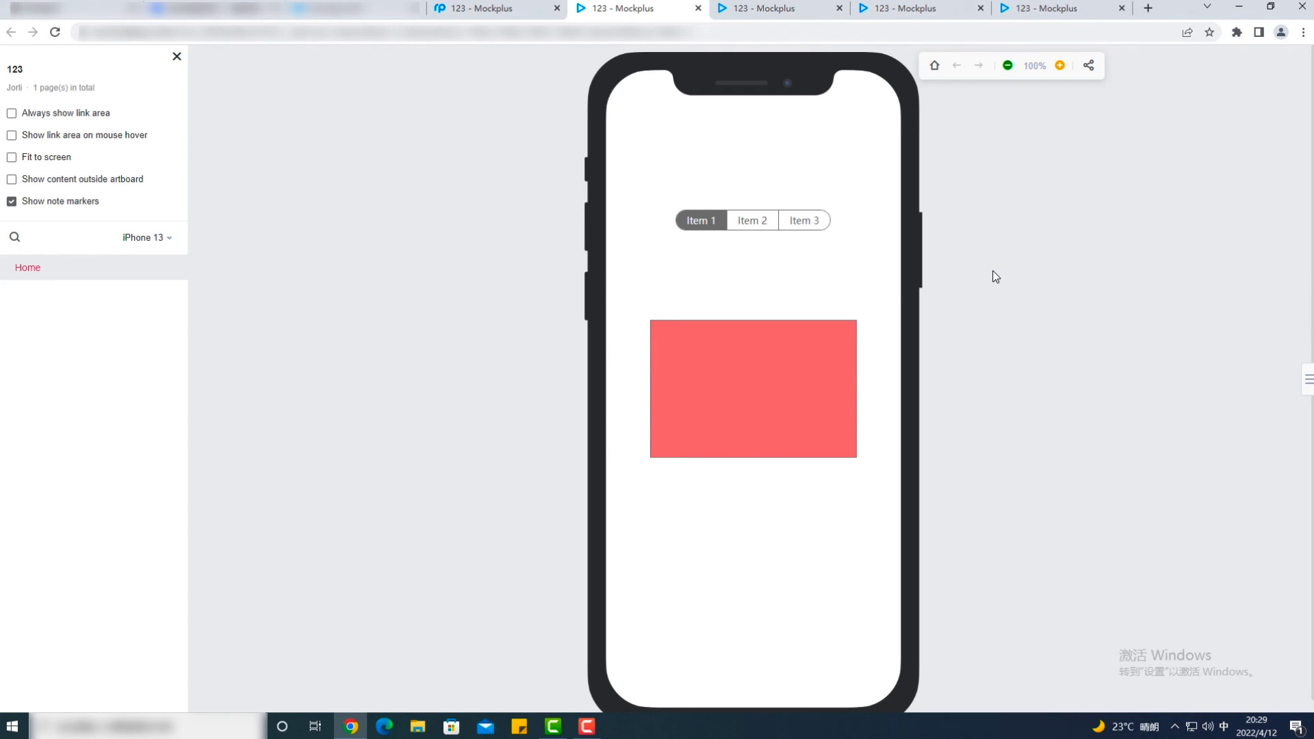
left_click(756, 220)
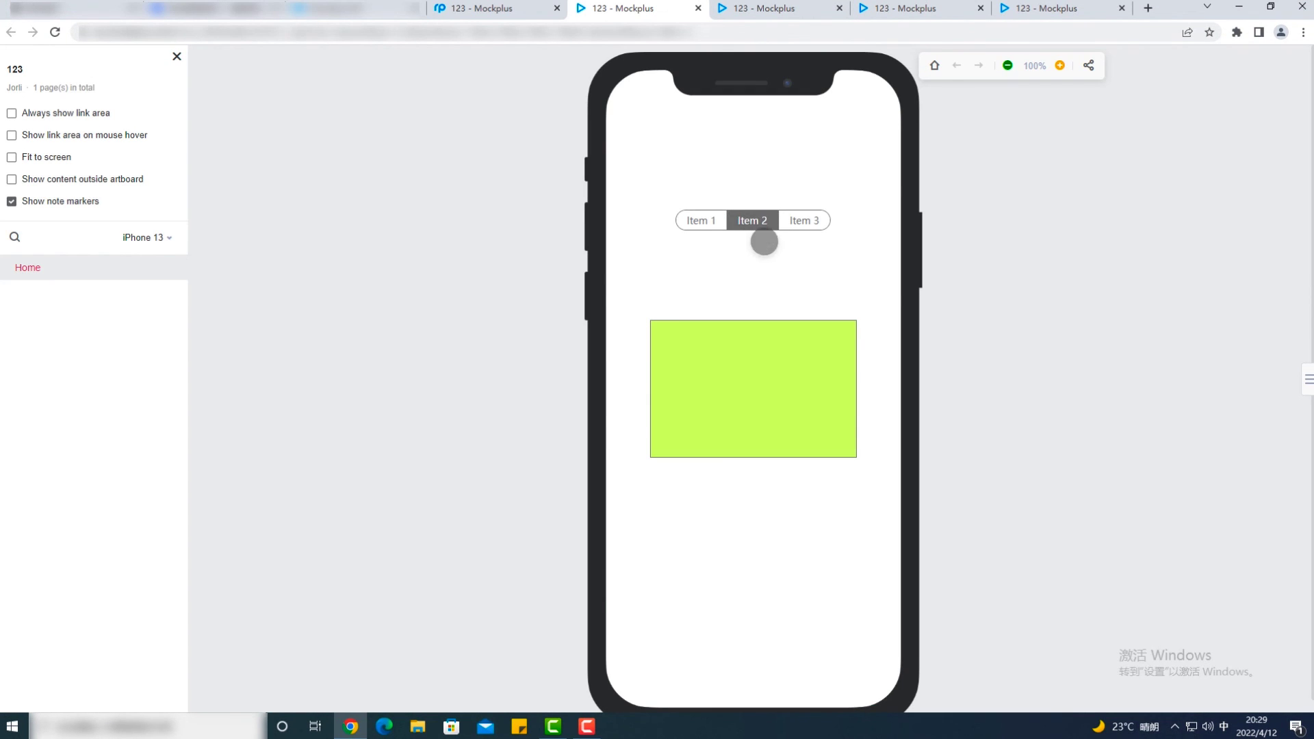
left_click(815, 223)
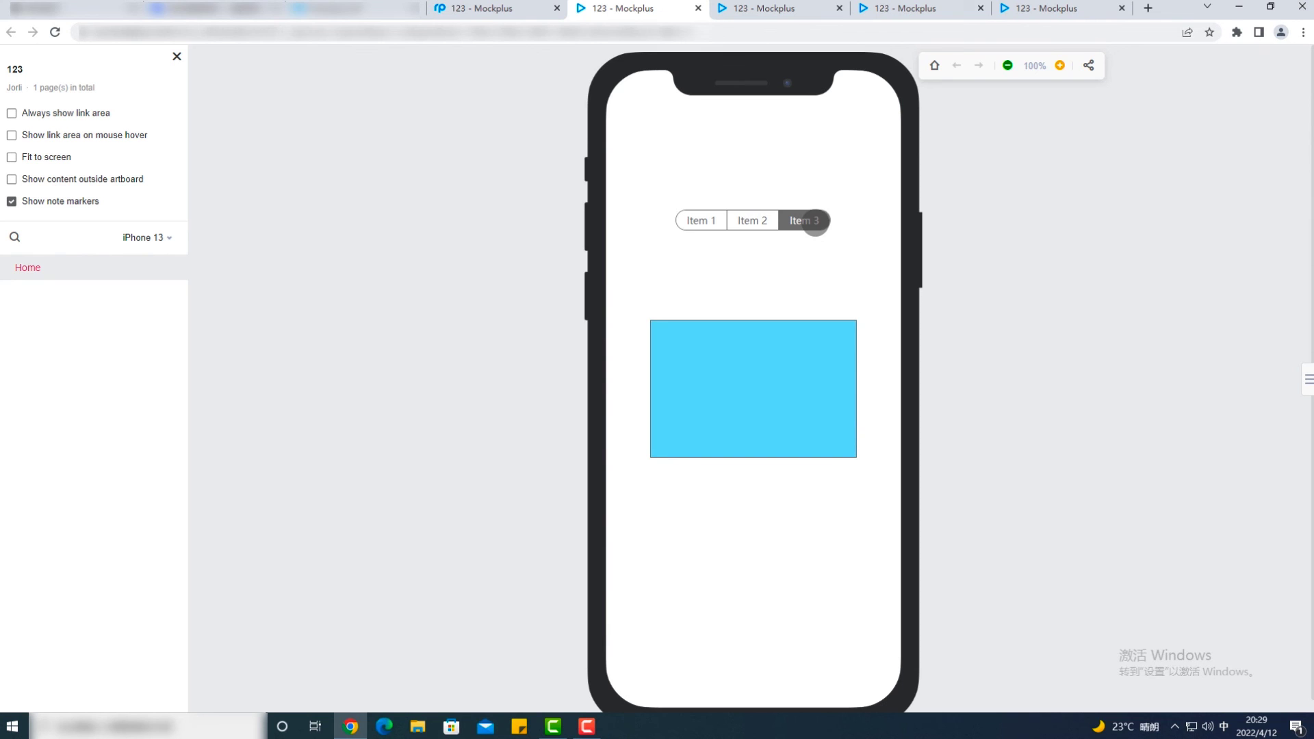
left_click(683, 220)
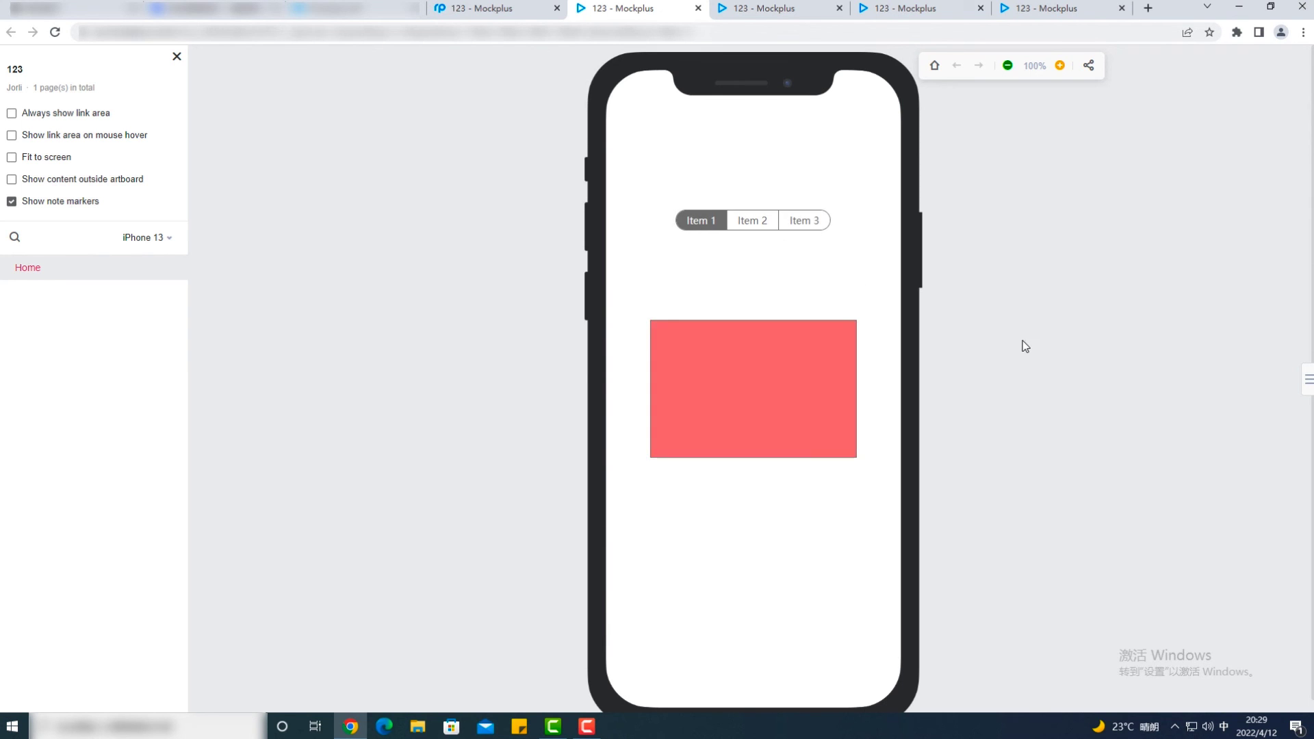